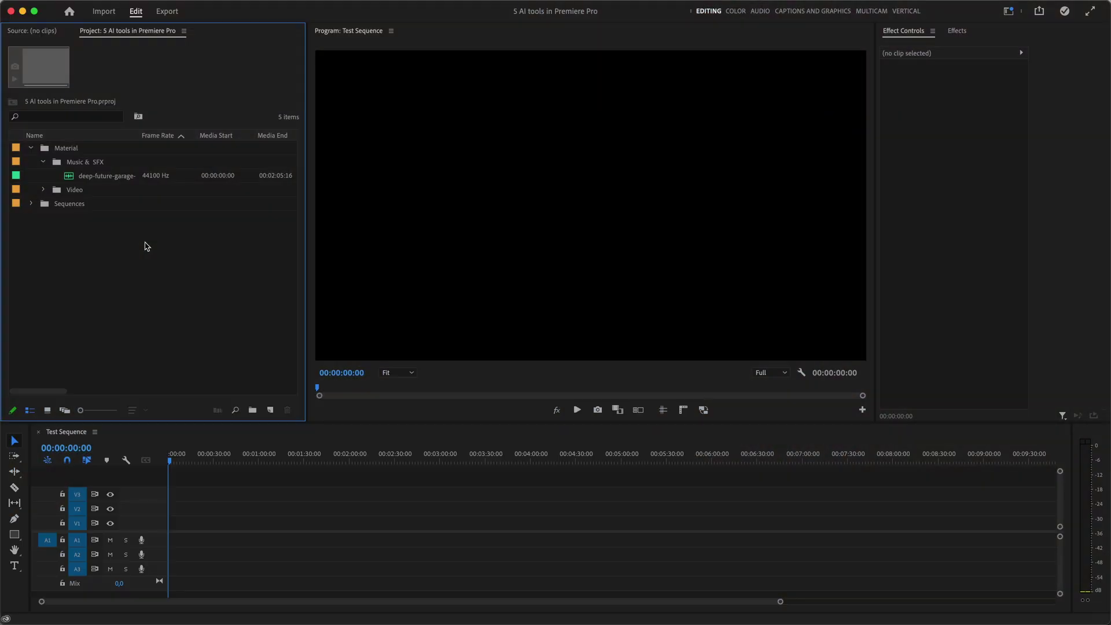
Place the deep-future-garage MP3 on A1 and remix it to end around 05:36.
left_click_drag(102, 181, 153, 539)
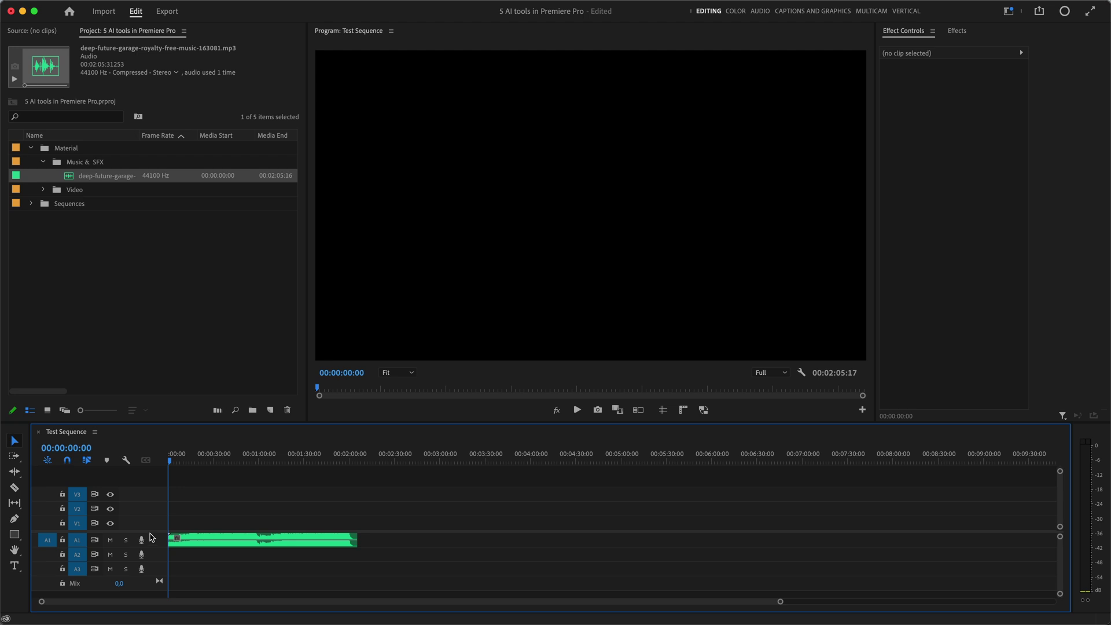
left_click(17, 472)
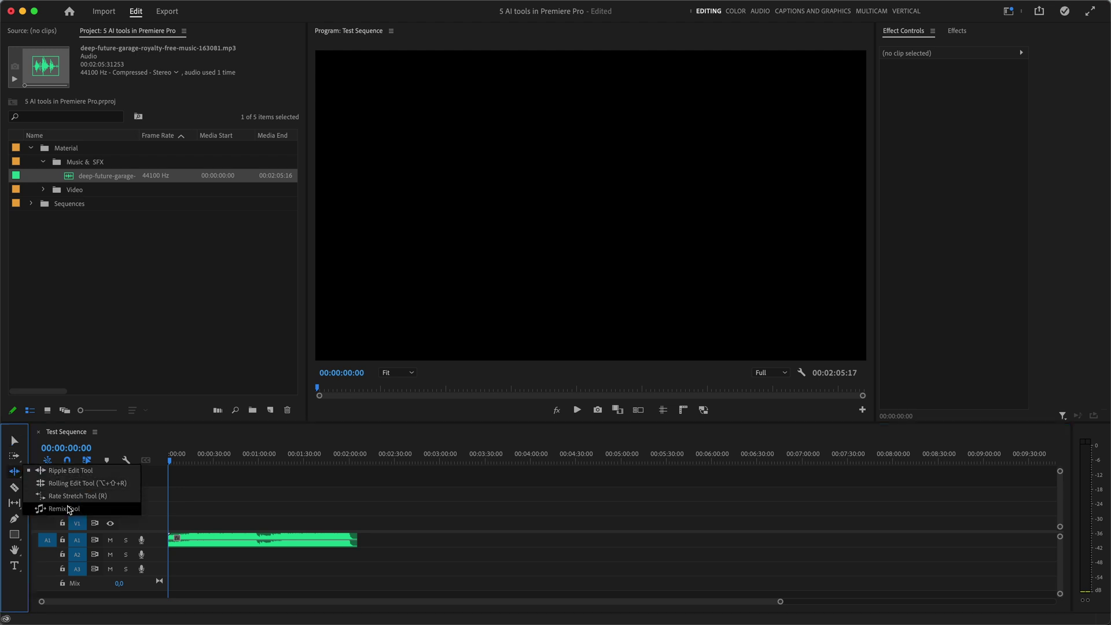
left_click(68, 508)
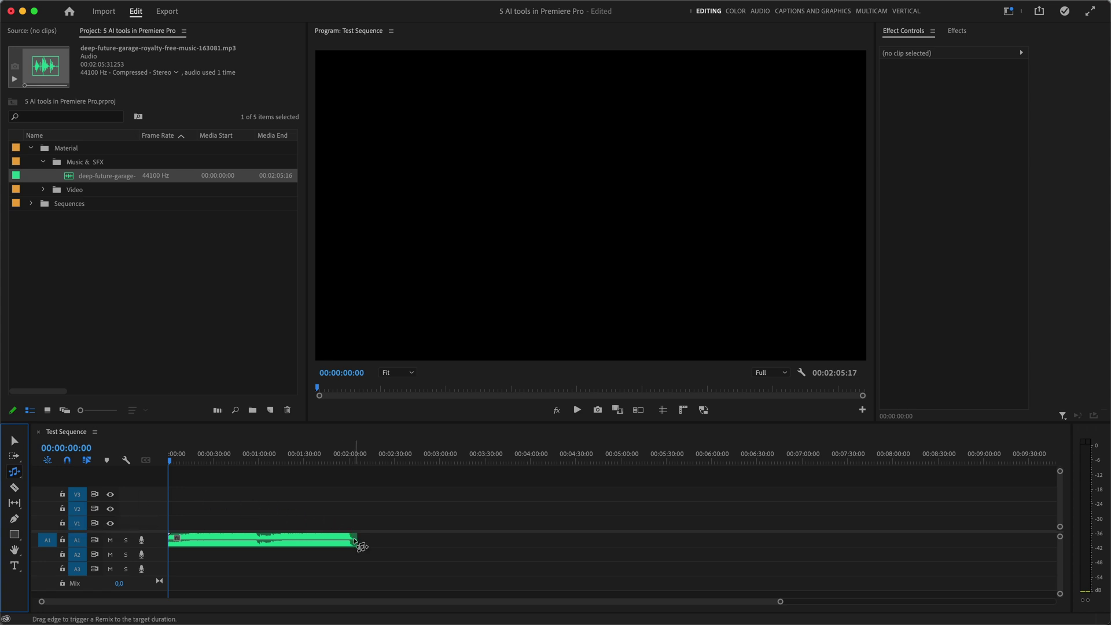
left_click_drag(355, 541, 602, 540)
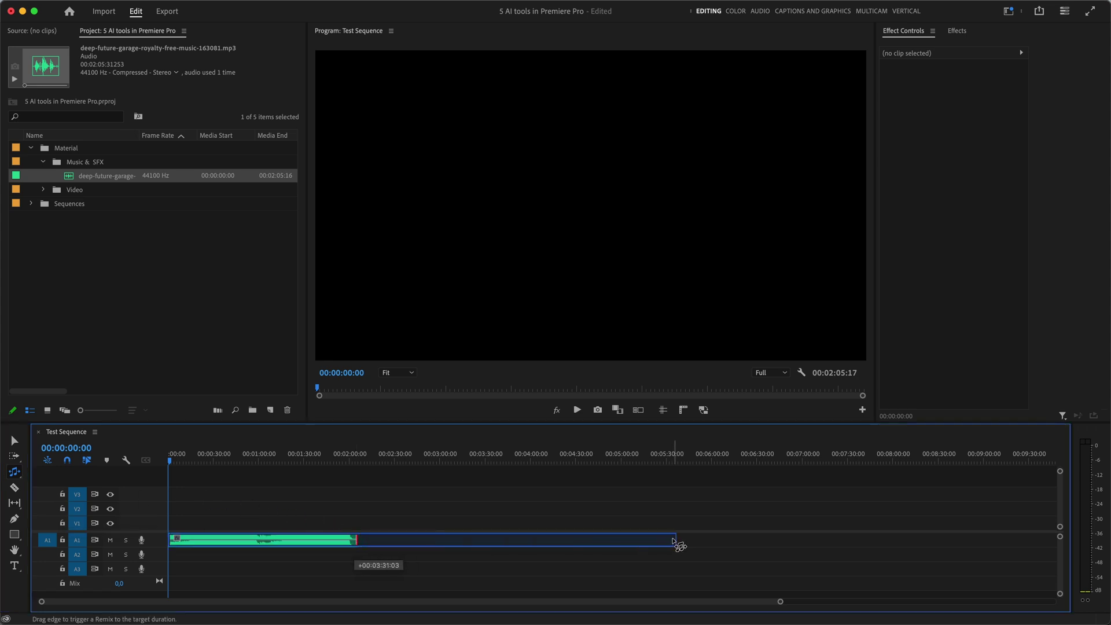
left_click_drag(675, 542, 675, 543)
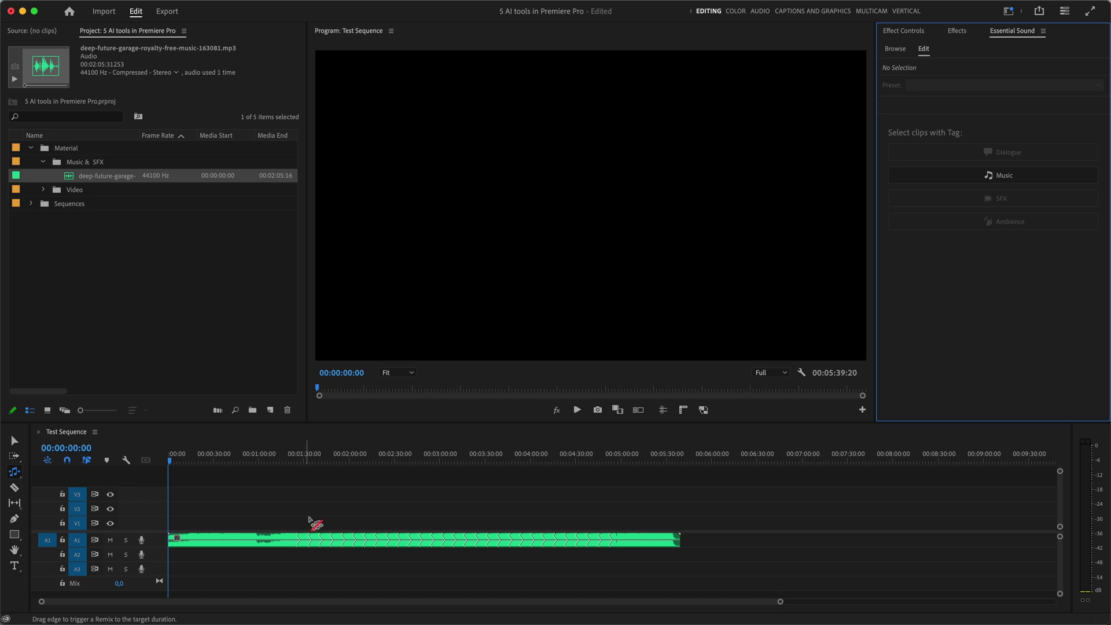
Expand the music clip's remix Customize settings, drag Segments to Fewer, then back to 5.
left_click(415, 544)
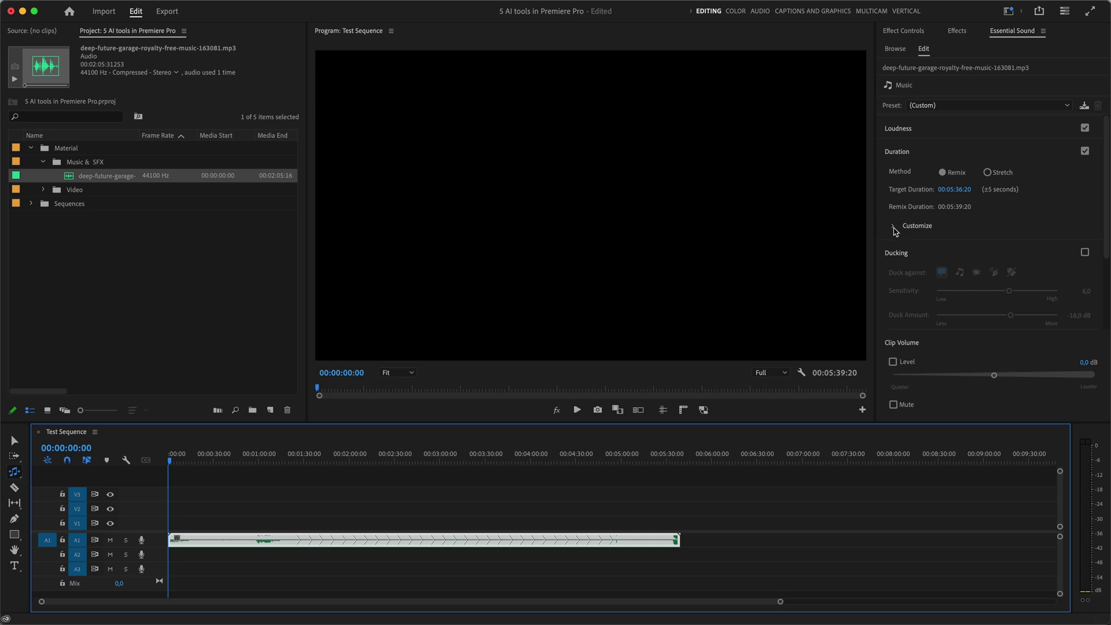
left_click(894, 227)
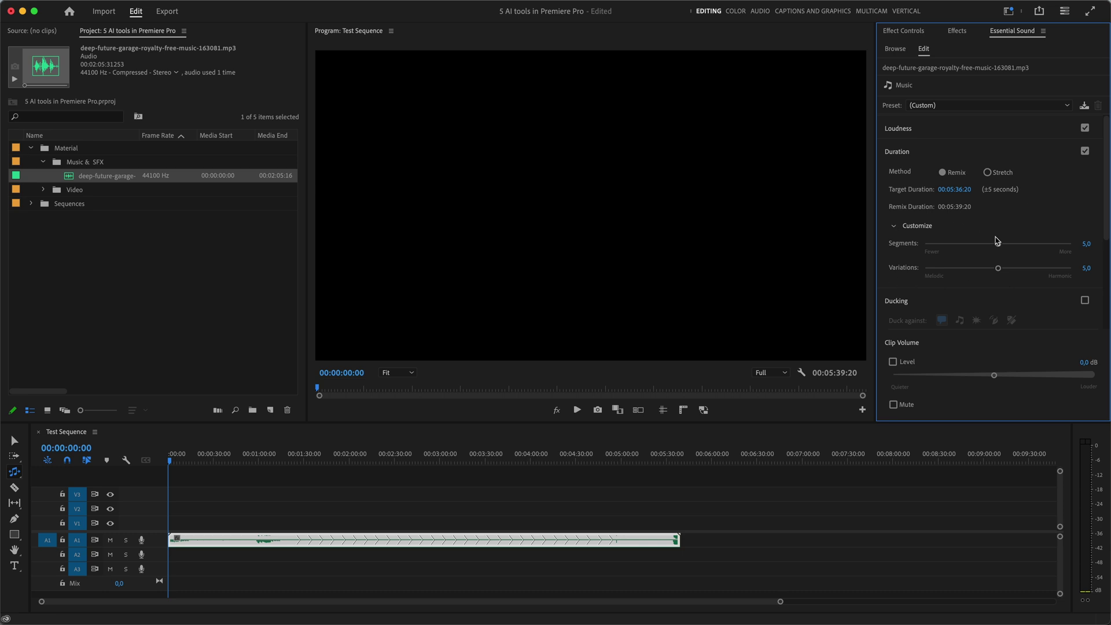
left_click_drag(976, 247, 928, 247)
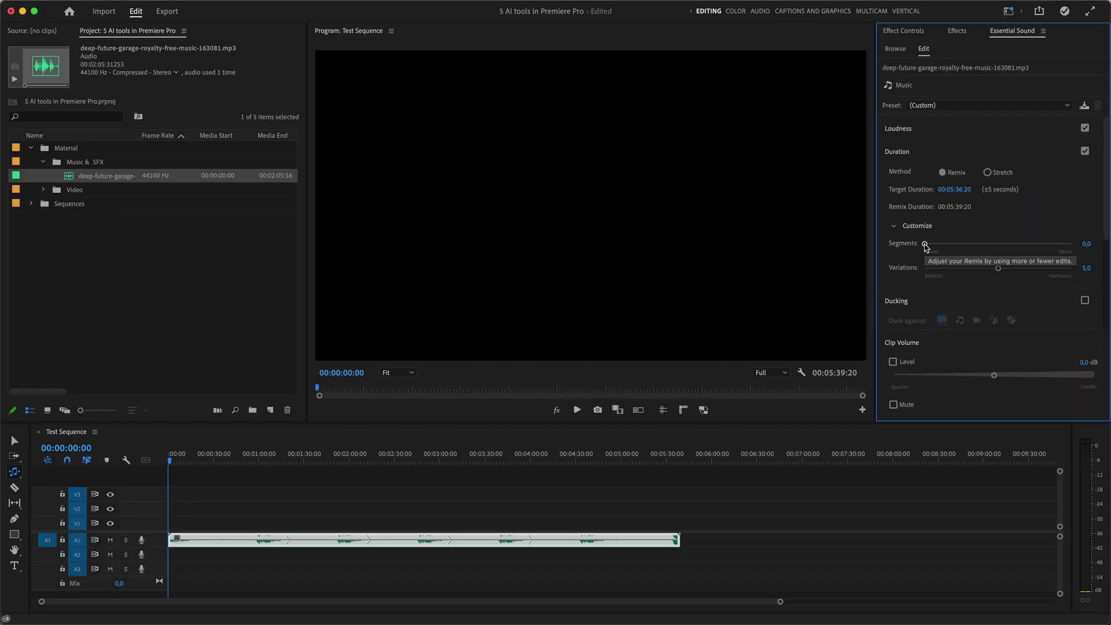
left_click_drag(928, 244, 1079, 243)
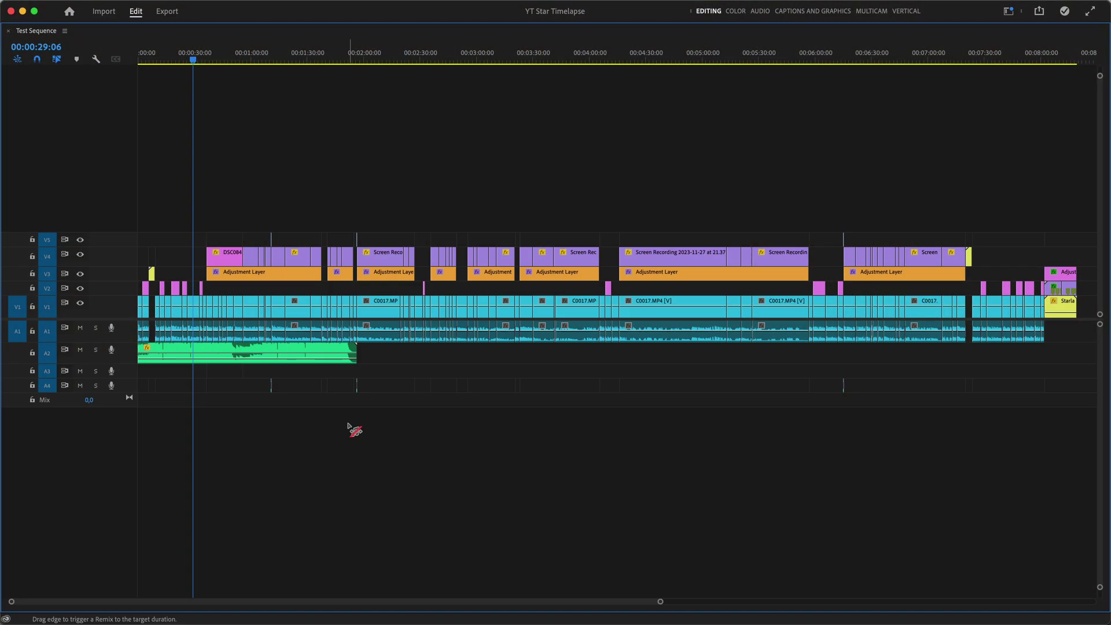
Remix-extend the A2 music clip, undo that, then remix it shorter instead.
left_click_drag(355, 353, 1076, 355)
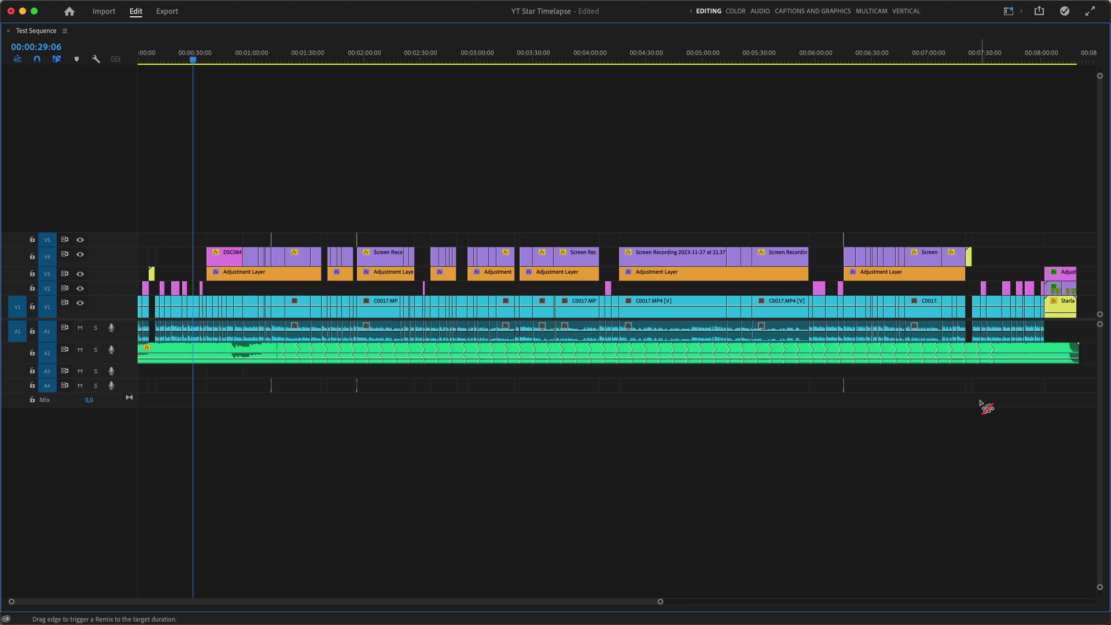
key("super+z")
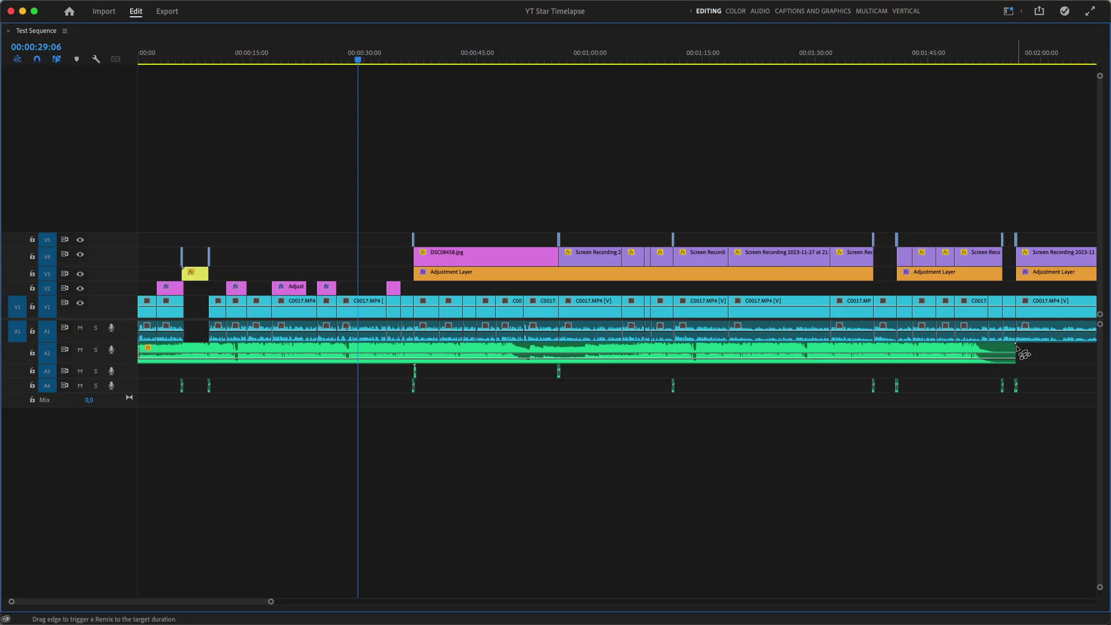
left_click_drag(1018, 352, 239, 355)
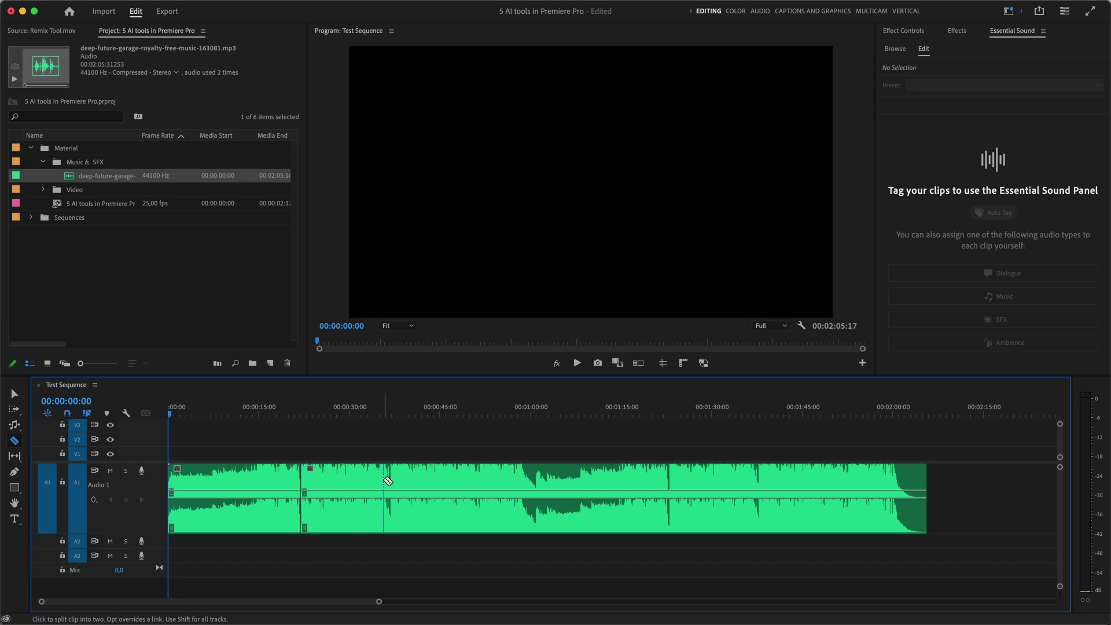
Razor-cut the A1 music clip and delete the right-hand and first pieces.
left_click(391, 481)
key("v")
left_click(414, 483)
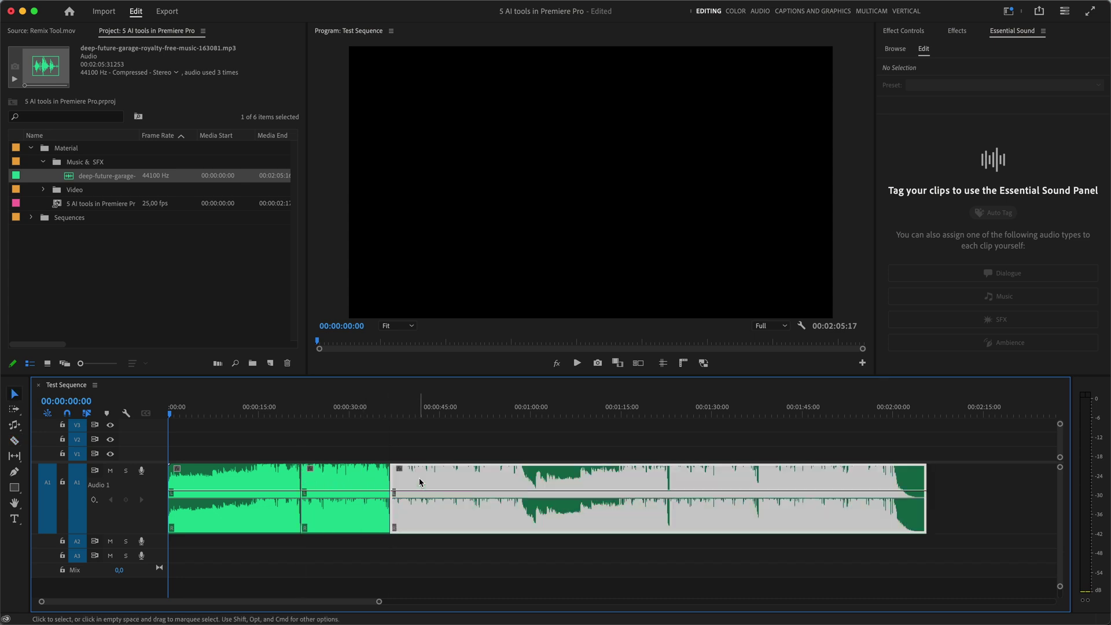
key("Delete")
left_click(292, 476)
key("Delete")
left_click(15, 425)
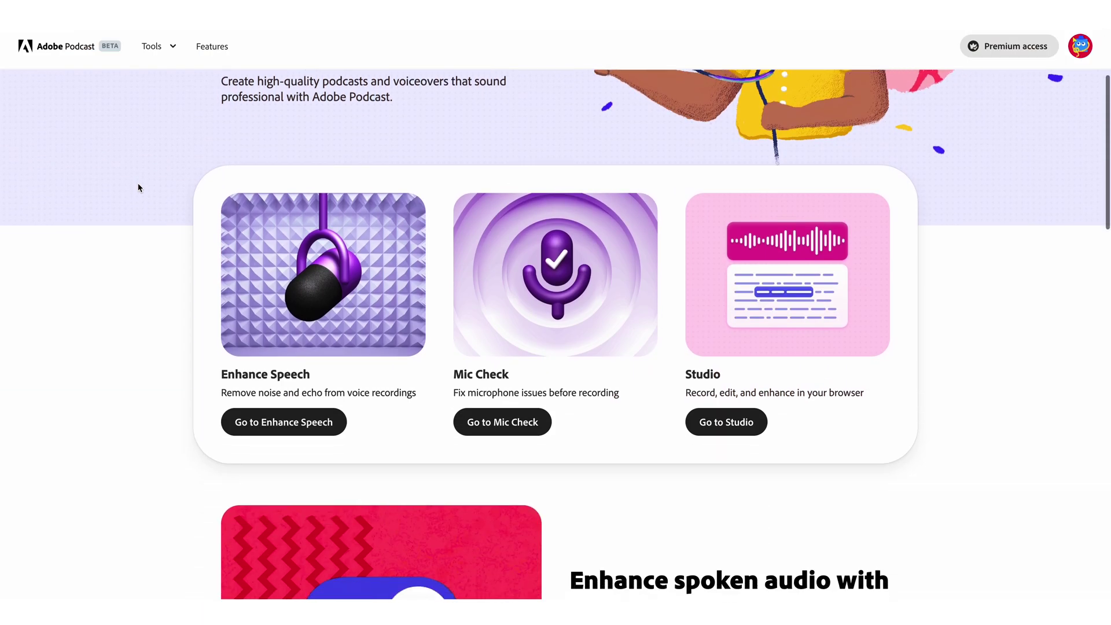
Go to the Enhance Speech page from the Adobe Podcast homepage.
left_click(274, 207)
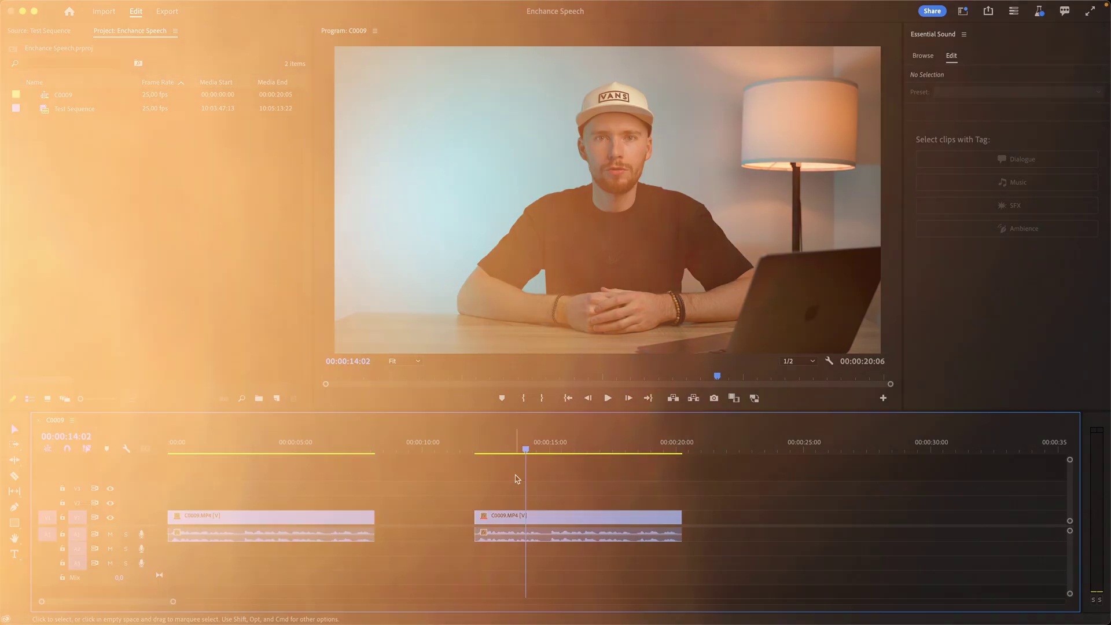
Auto-tag the second C0009 clip as Dialogue and run Enhance Speech at 7.0 mix.
left_click(518, 517)
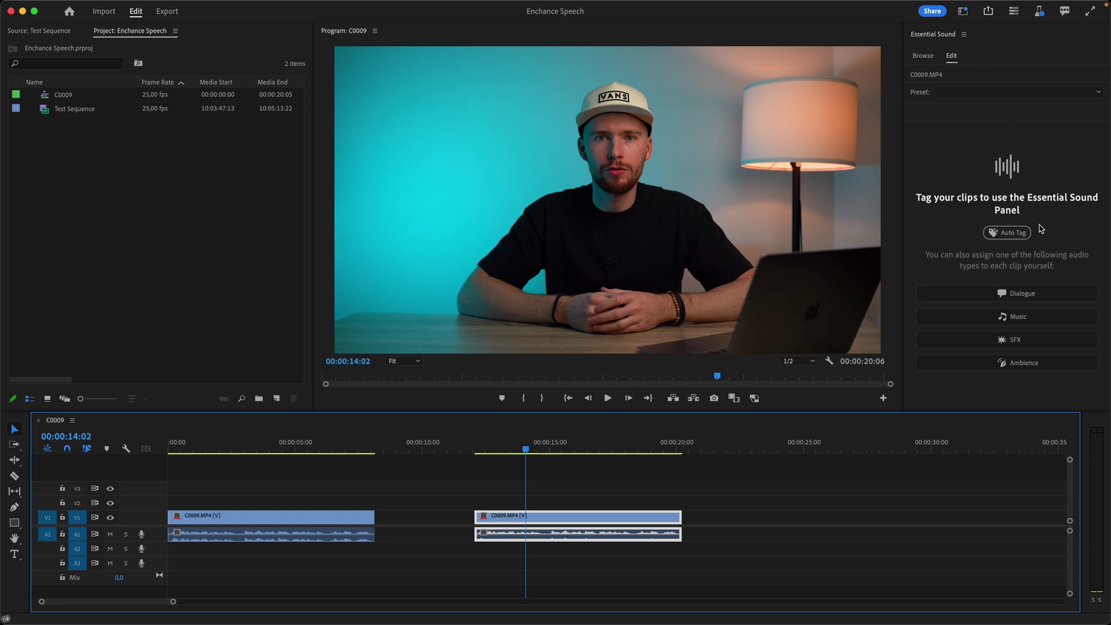
left_click(1013, 234)
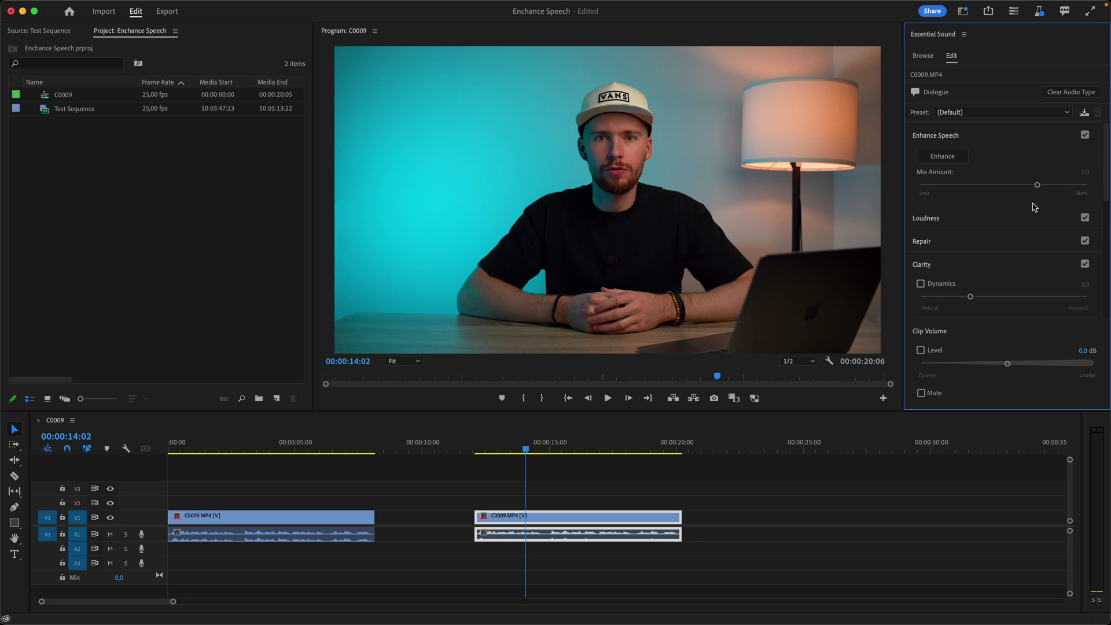
left_click(953, 158)
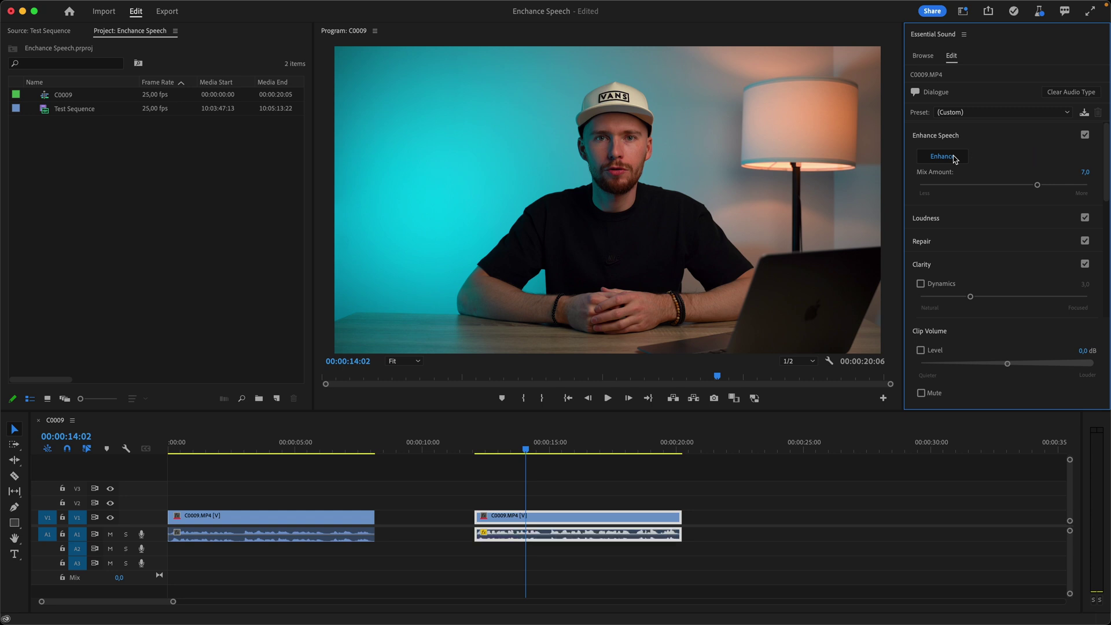
Play the sequence from the start, then replay from the second, enhanced clip.
left_click(179, 448)
key("space")
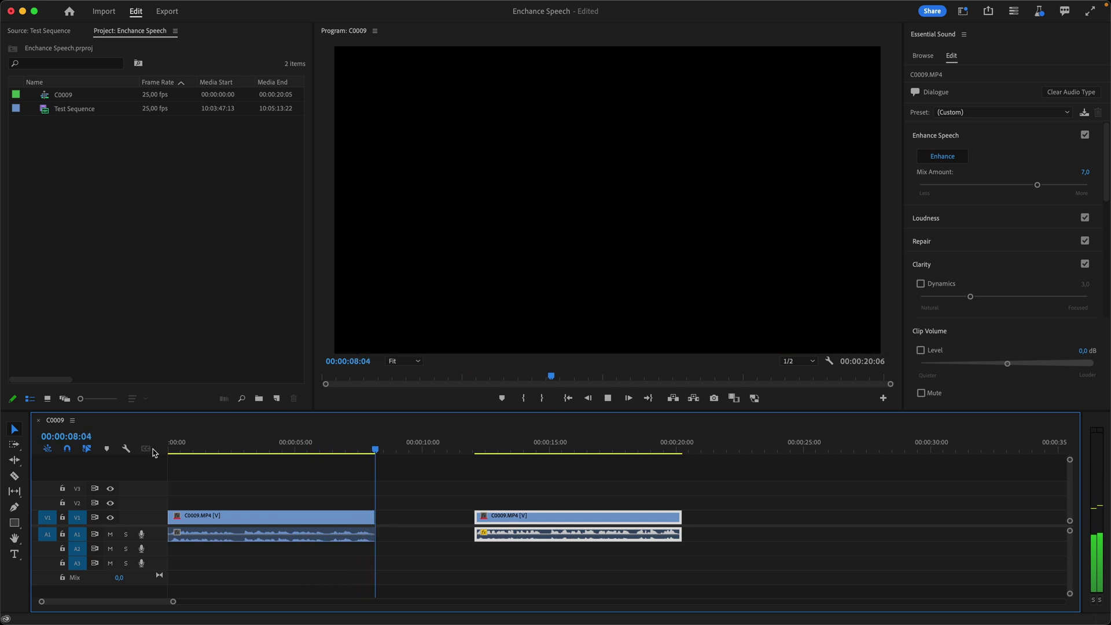
key("space")
left_click(476, 450)
key("space")
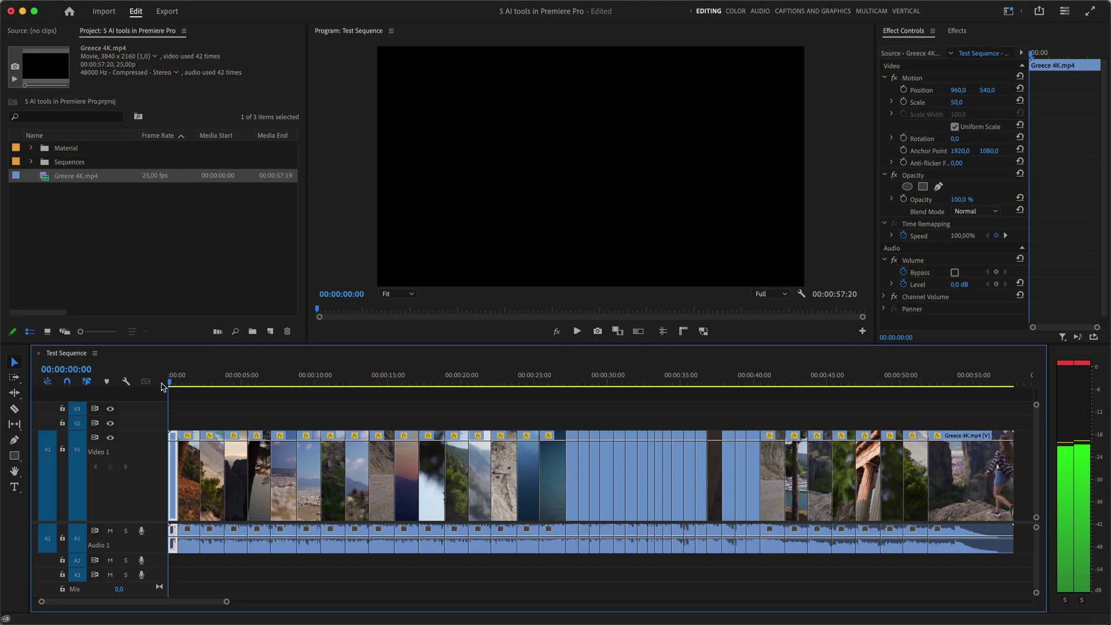
Run Scene Edit Detection on the Greece 4K clip and view the 42 subclips as icons.
left_click_drag(162, 386, 1001, 398)
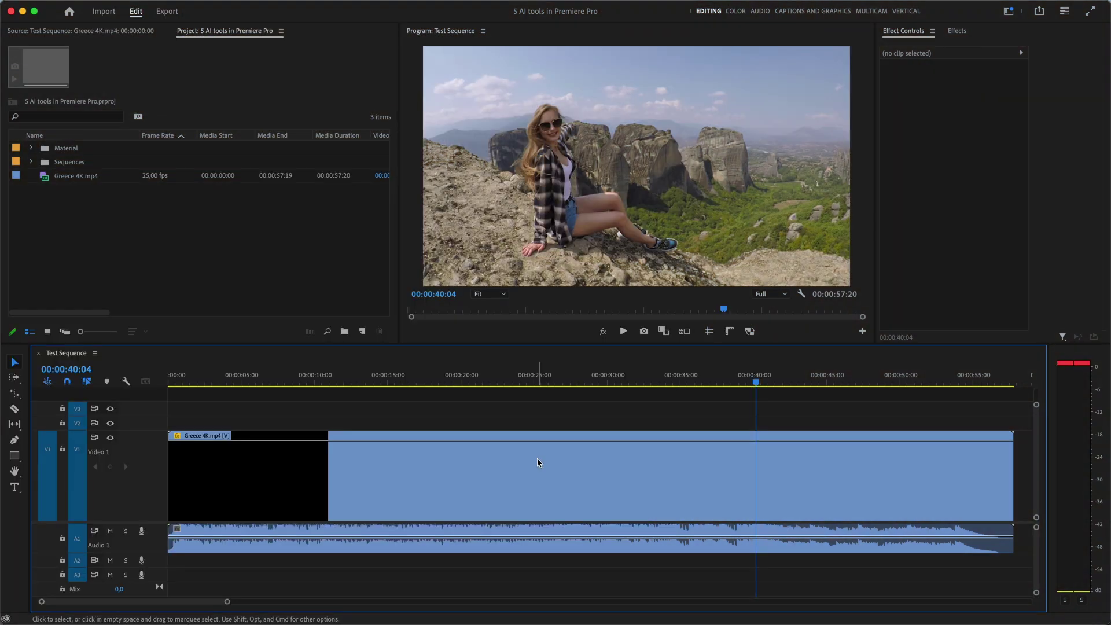
left_click(537, 463)
right_click(537, 463)
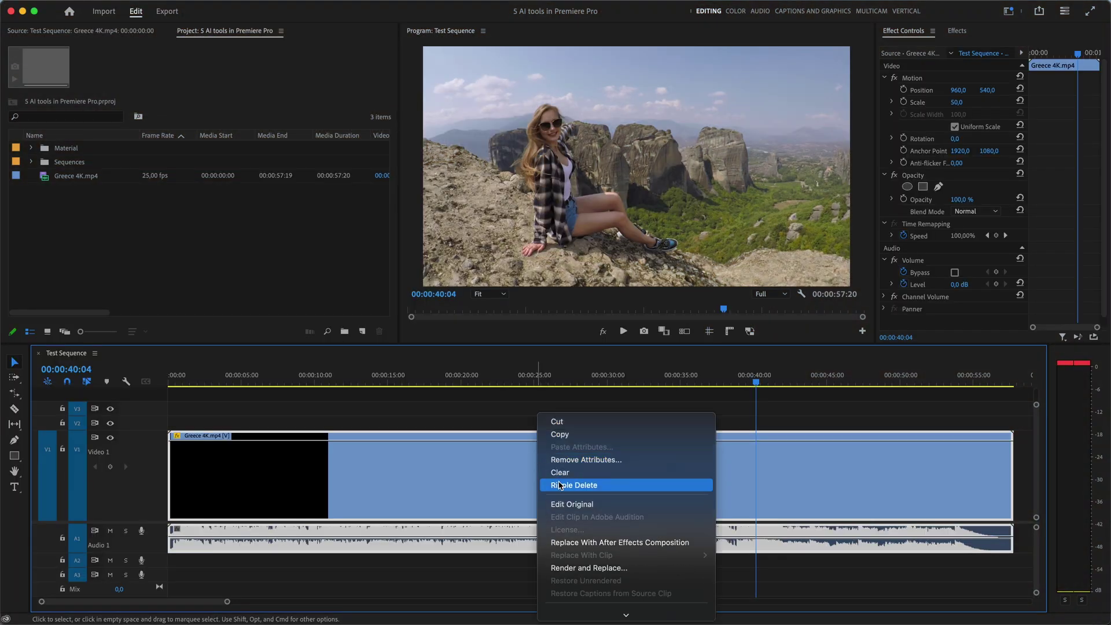
scroll(560, 485, "down", 10)
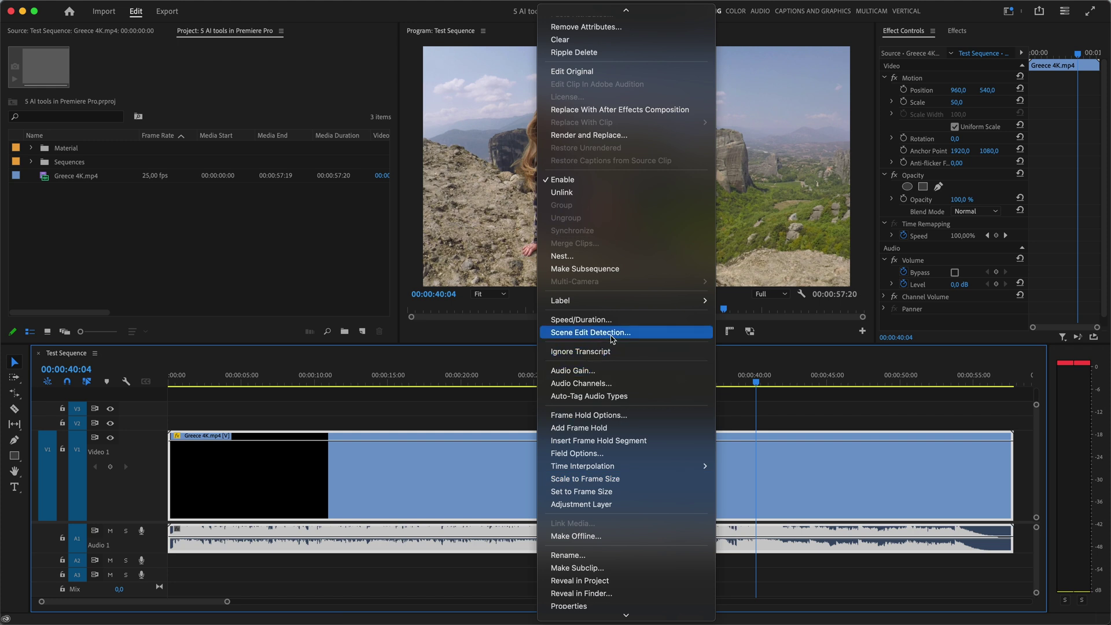
left_click(612, 339)
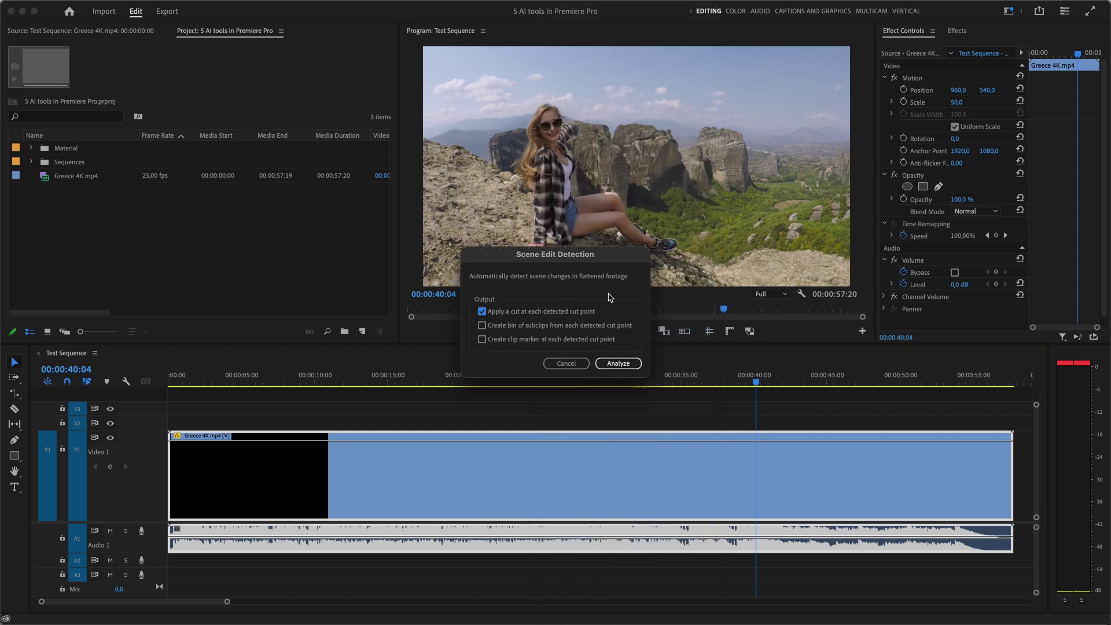
left_click(617, 363)
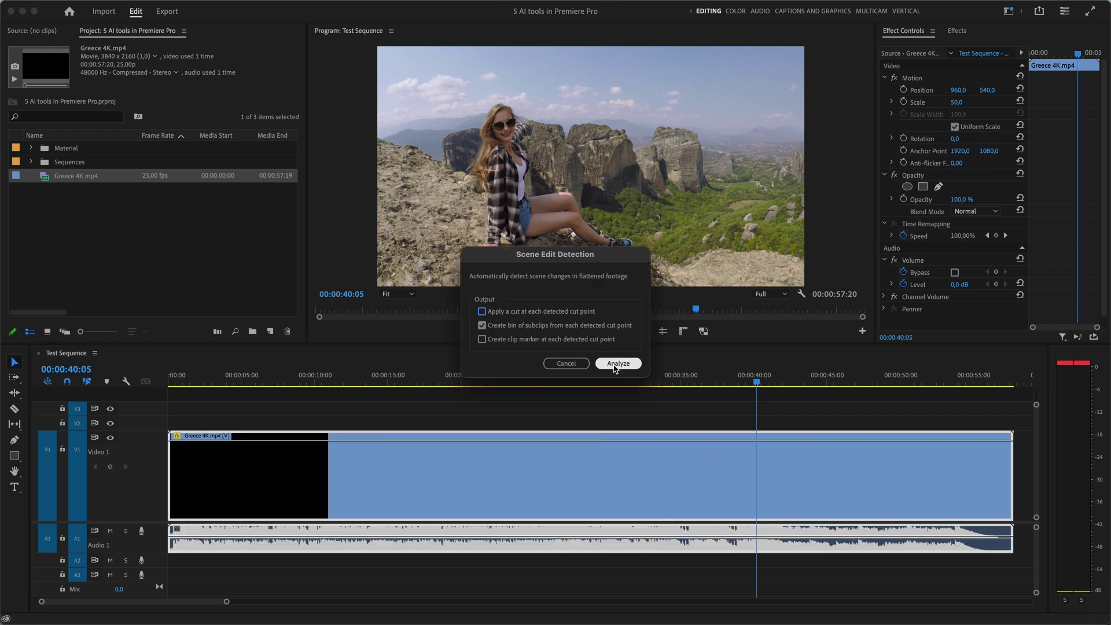
left_click(617, 364)
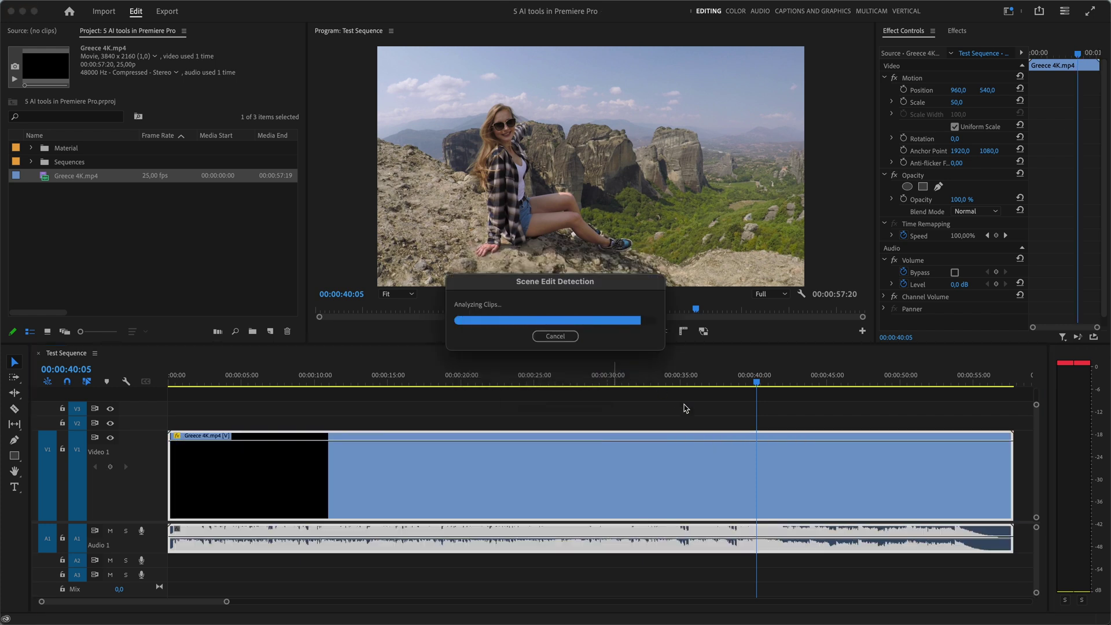
left_click(49, 330)
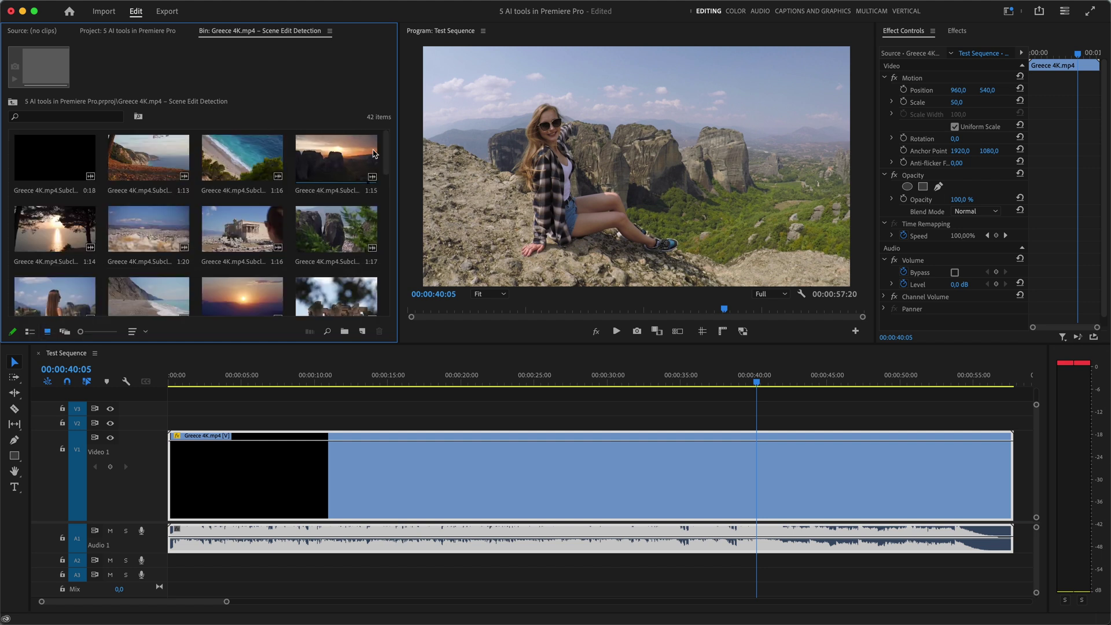
scroll(381, 210, "down", 2)
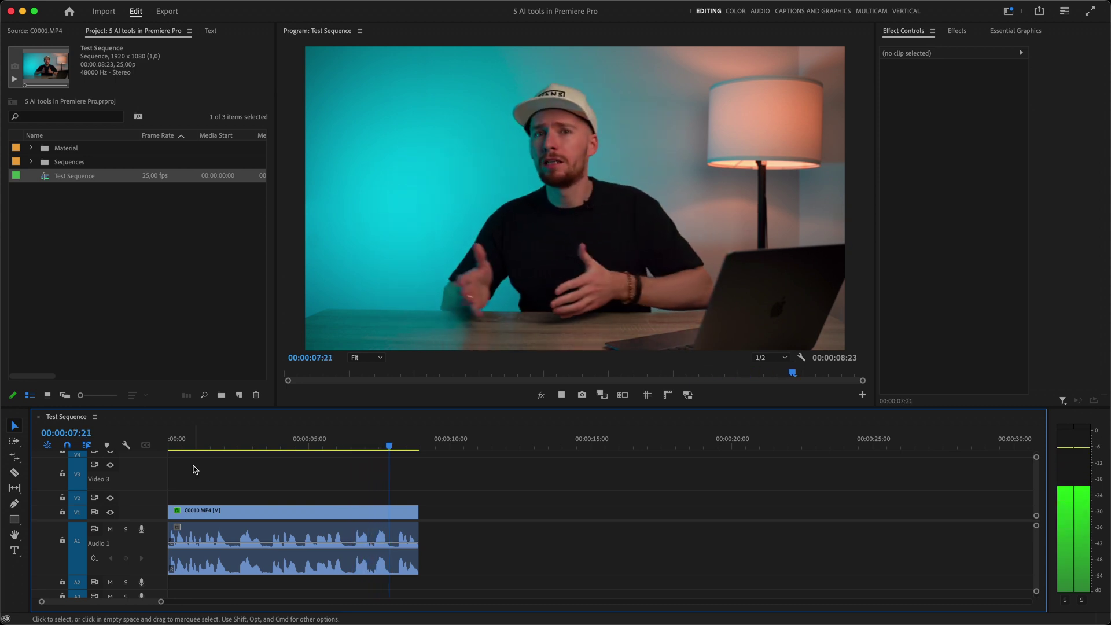
Change Test Sequence's frame size to vertical 1080x1920 in Sequence Settings and play it.
left_click(46, 183)
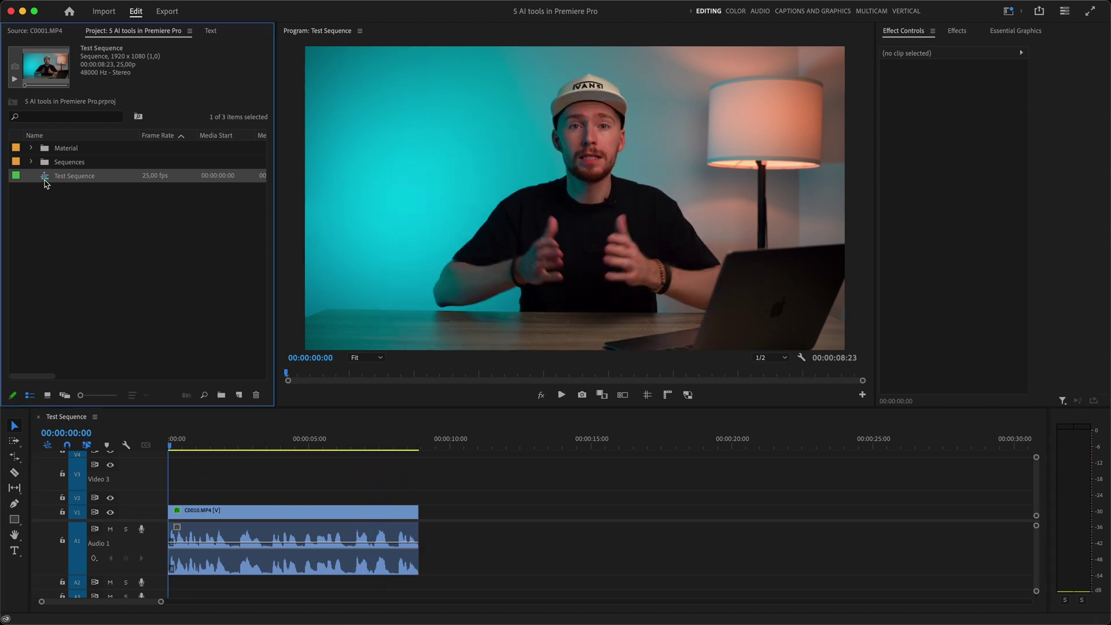
right_click(46, 182)
left_click(122, 356)
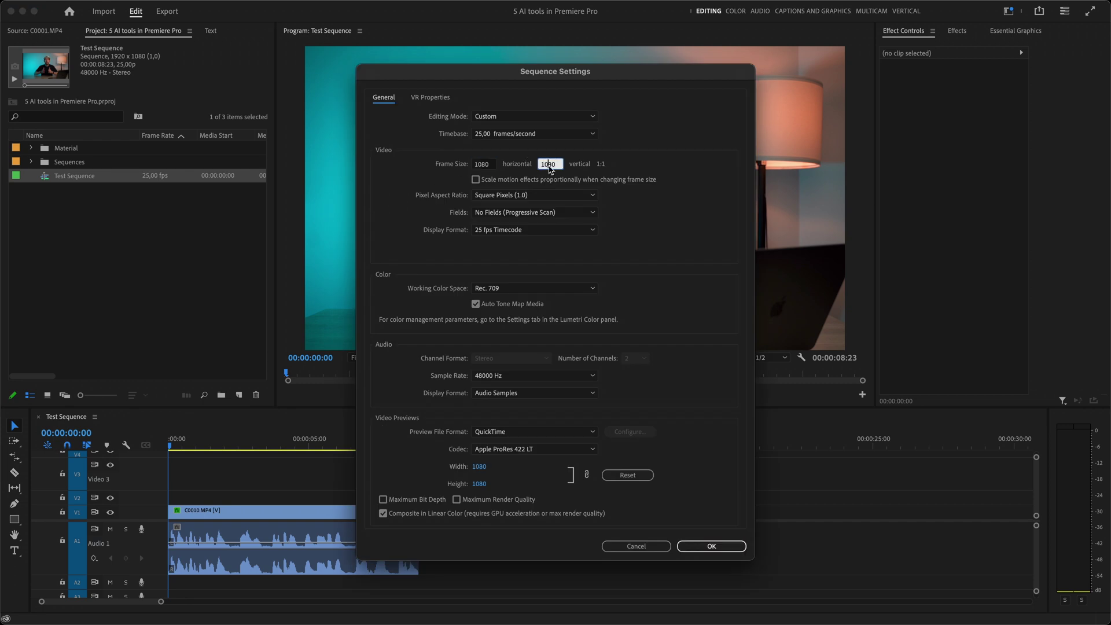
key("Return")
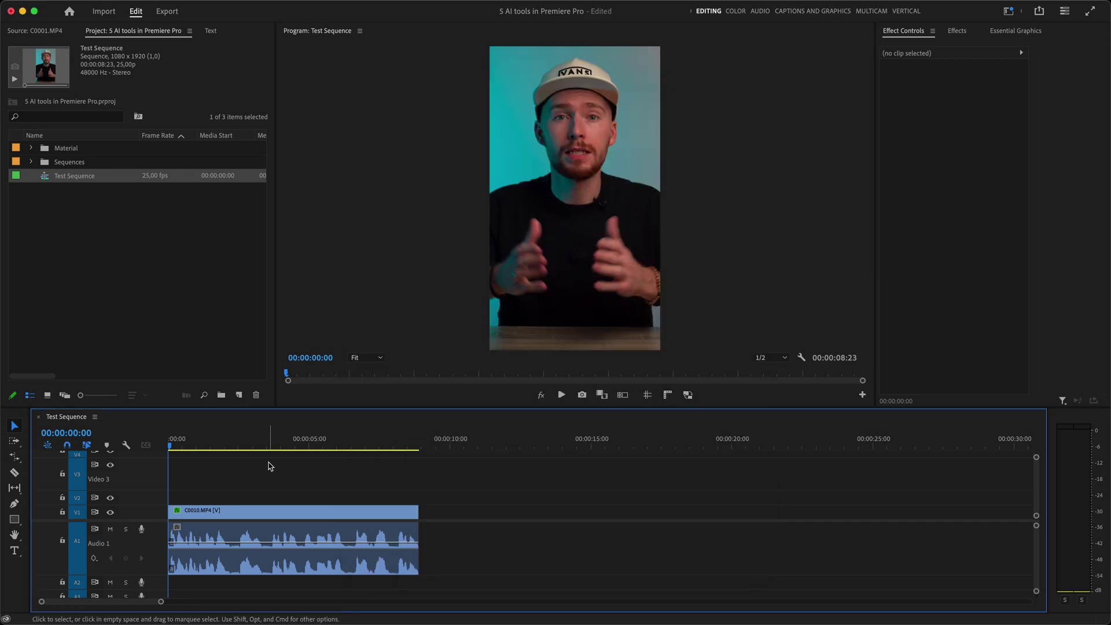
left_click(268, 465)
key("space")
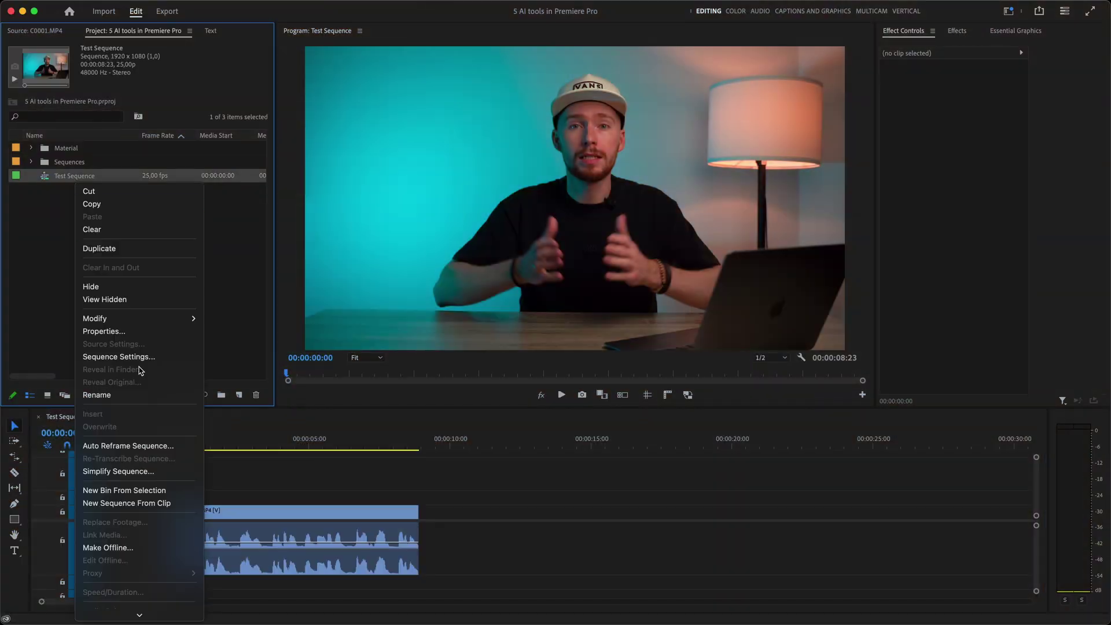
Auto Reframe Test Sequence as 'Vertical Version' at Vertical 9:16 with Default motion tracking.
left_click(141, 447)
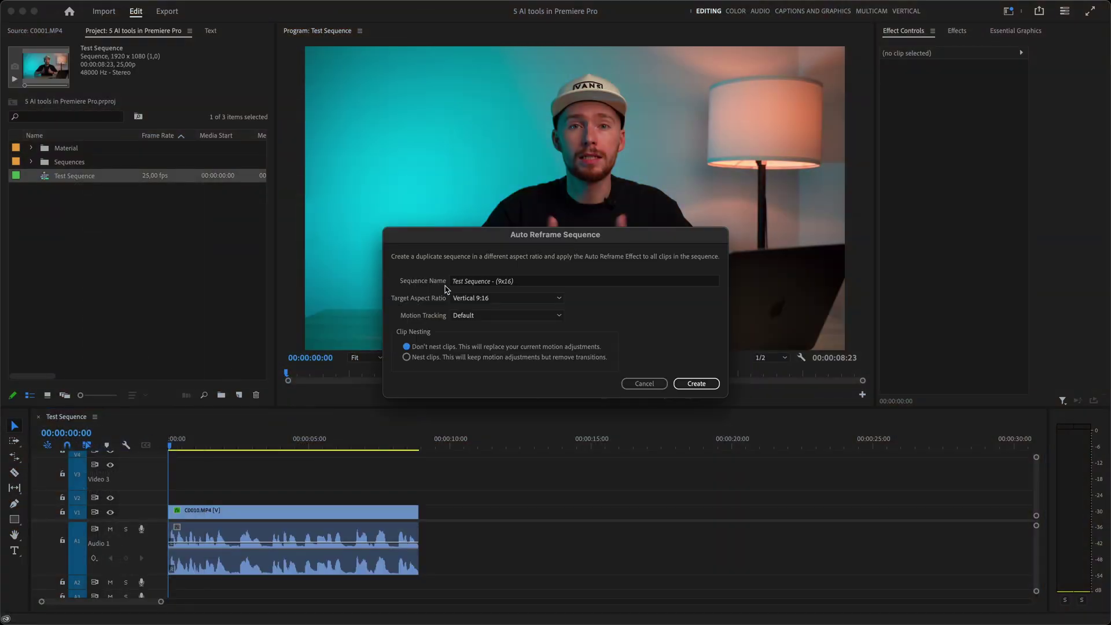
left_click(522, 283)
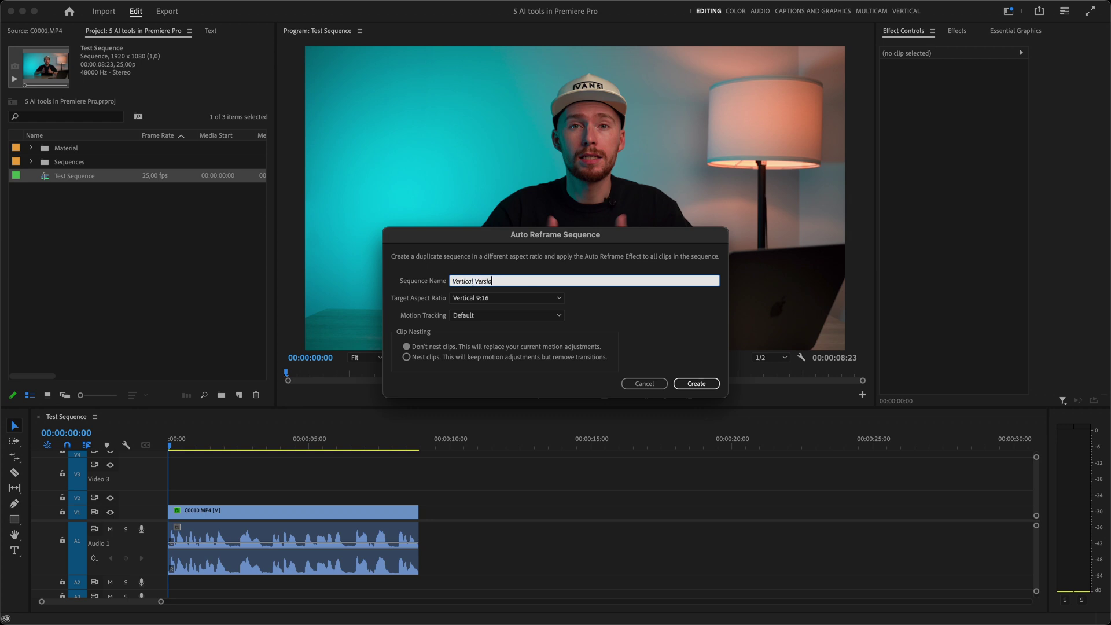
type("Vertical Version")
left_click(520, 298)
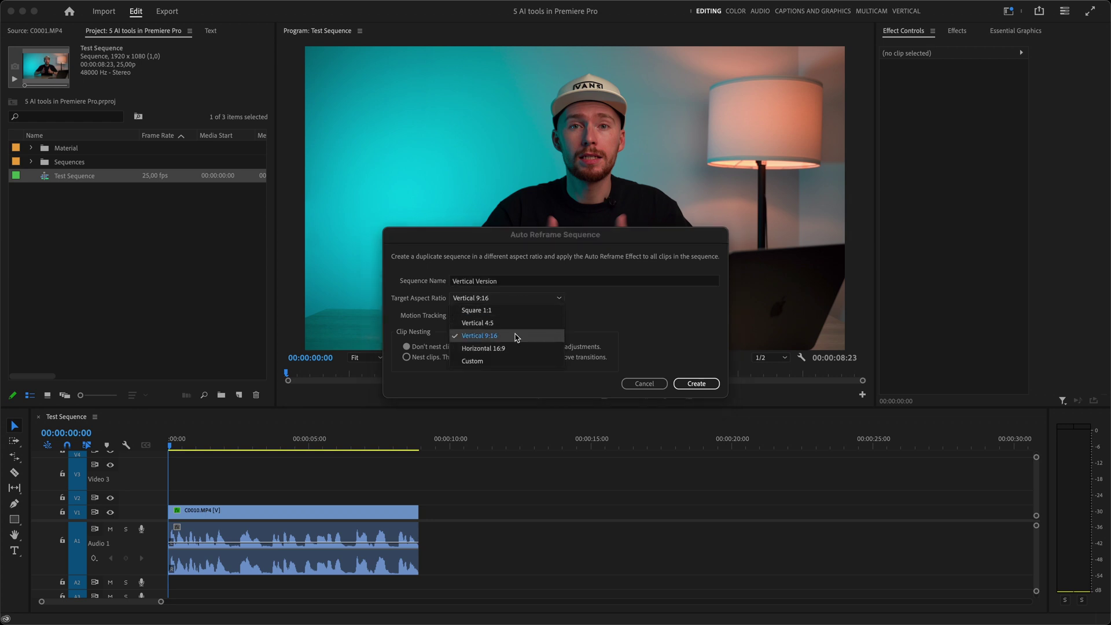
left_click(516, 337)
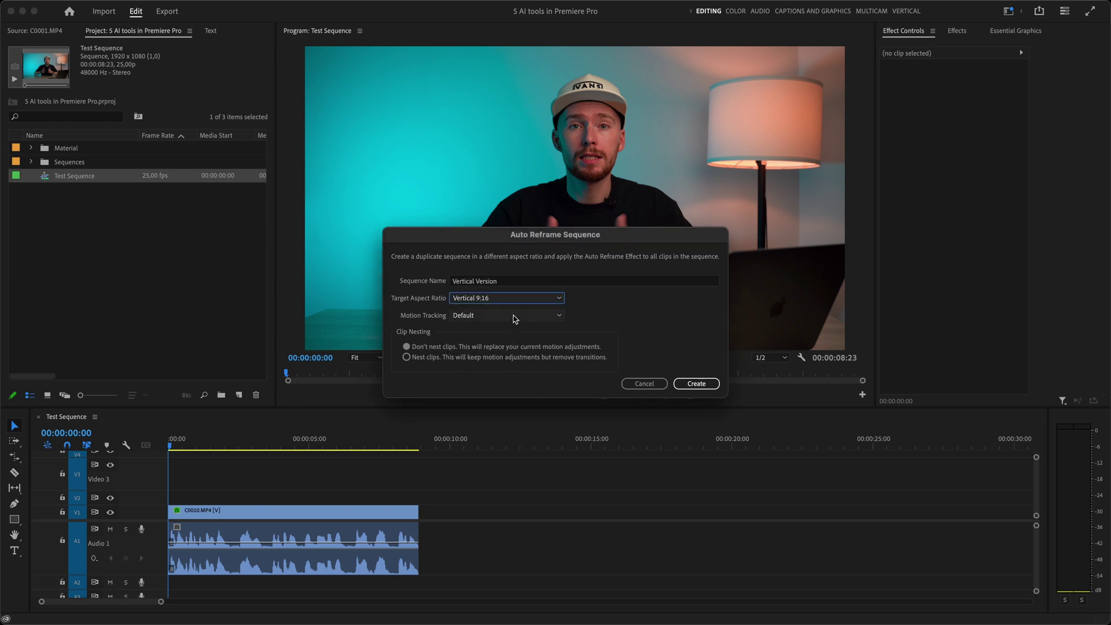
left_click(515, 318)
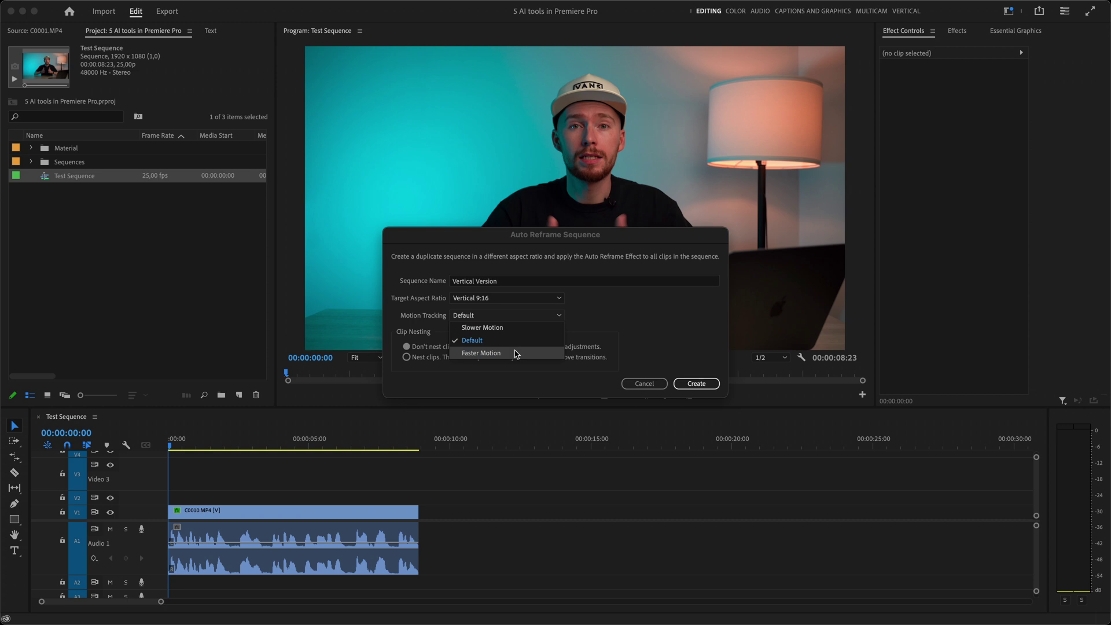
left_click(512, 343)
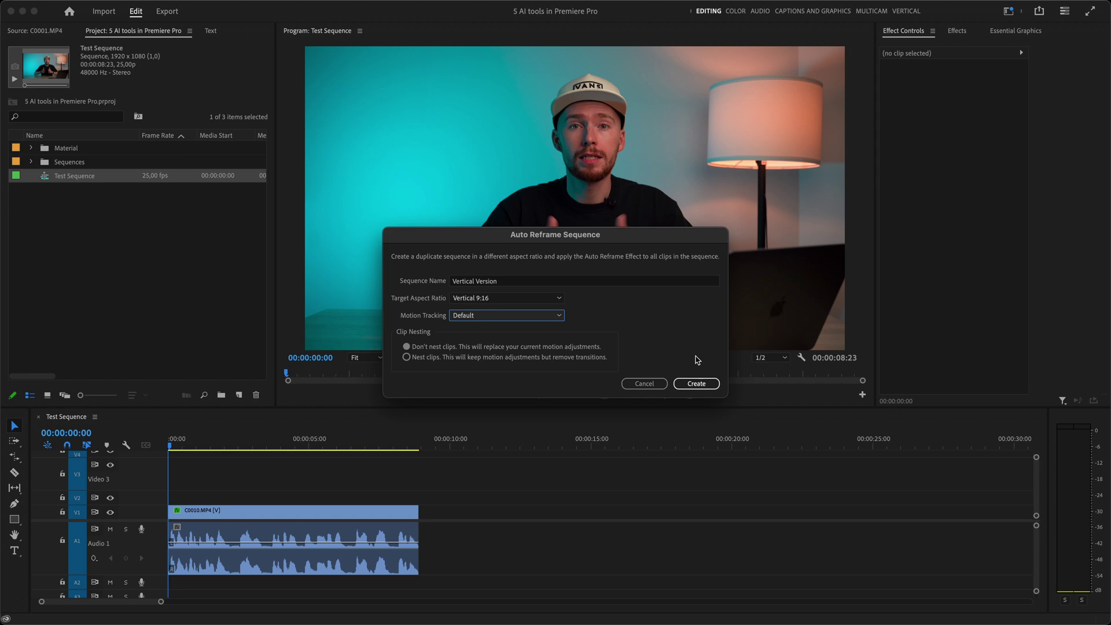
left_click(696, 384)
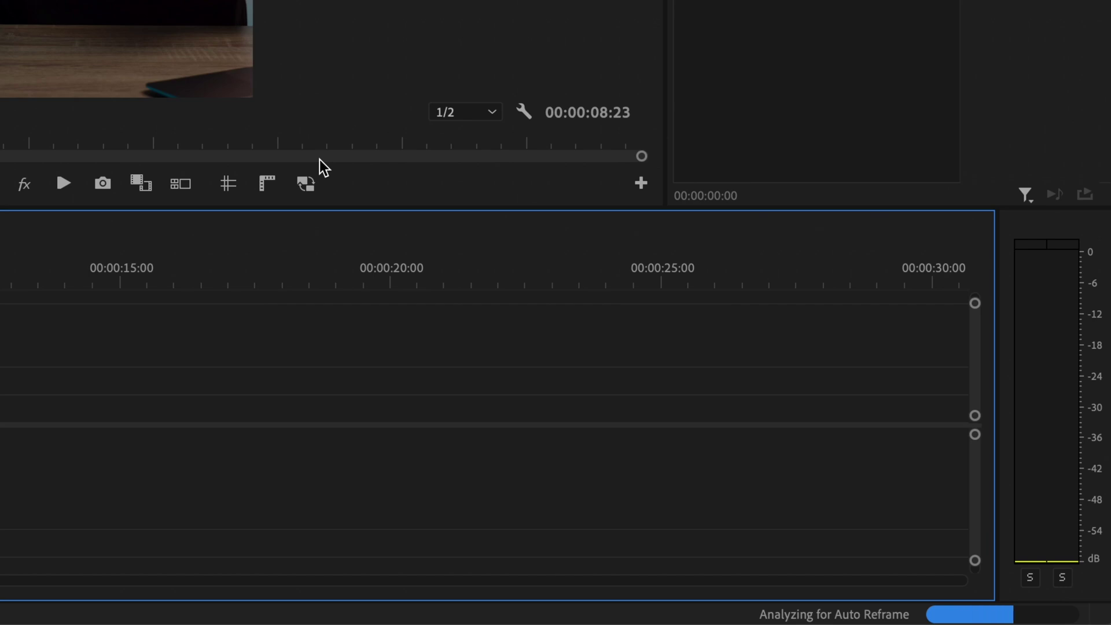
Play the Vertical Version sequence while Auto Reframe finishes its analysis.
key("space")
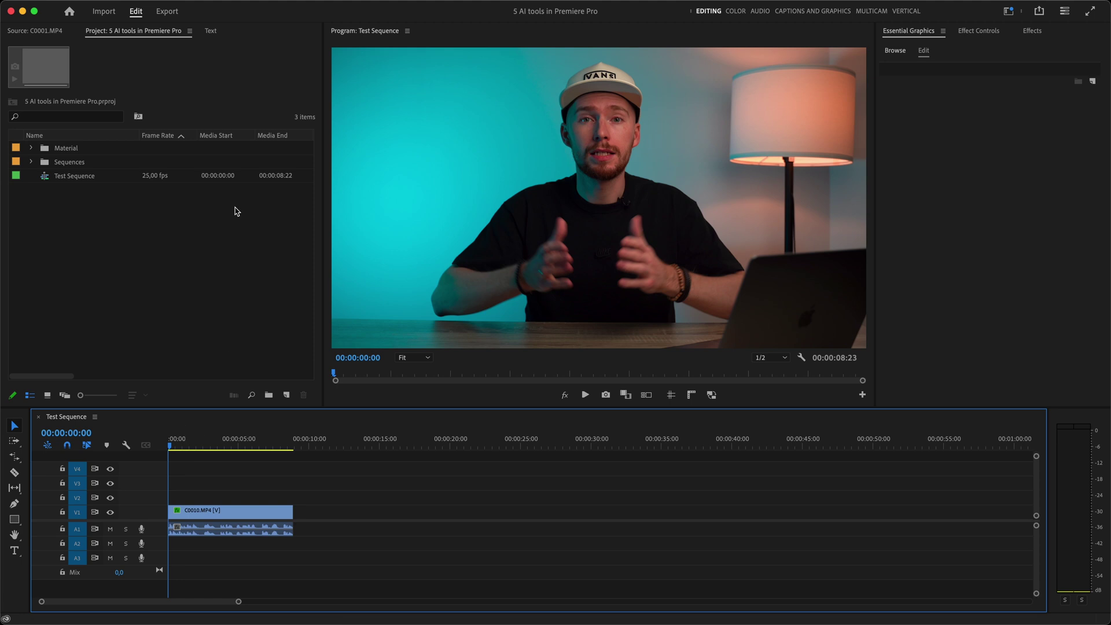
Show the Text panel's Transcript view and transcribe the C0010.MP4 clip.
left_click(210, 32)
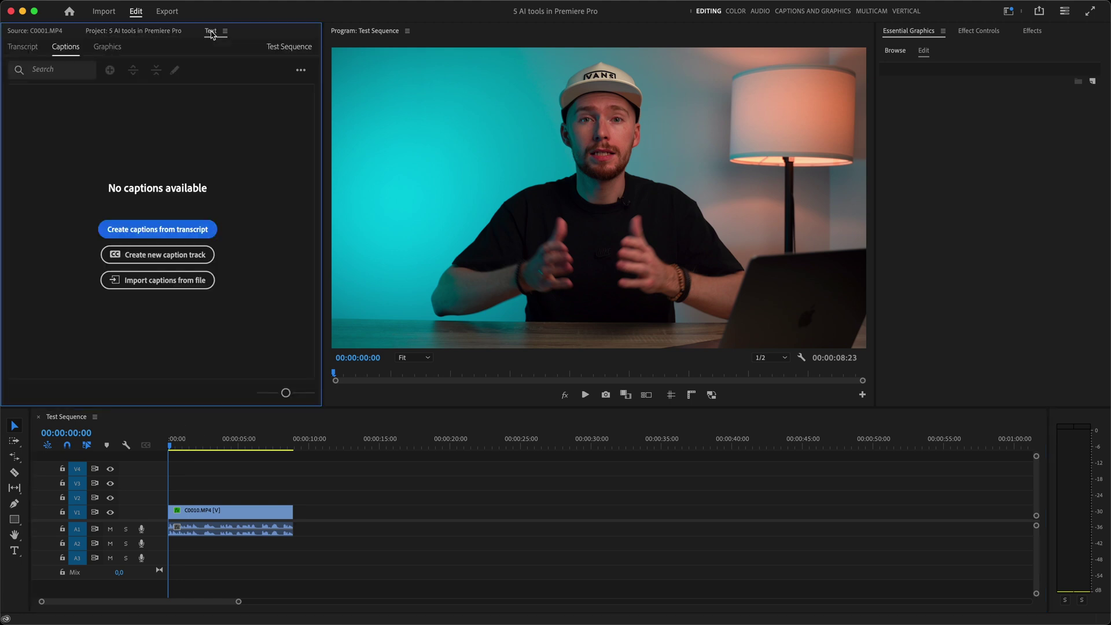
left_click(423, 6)
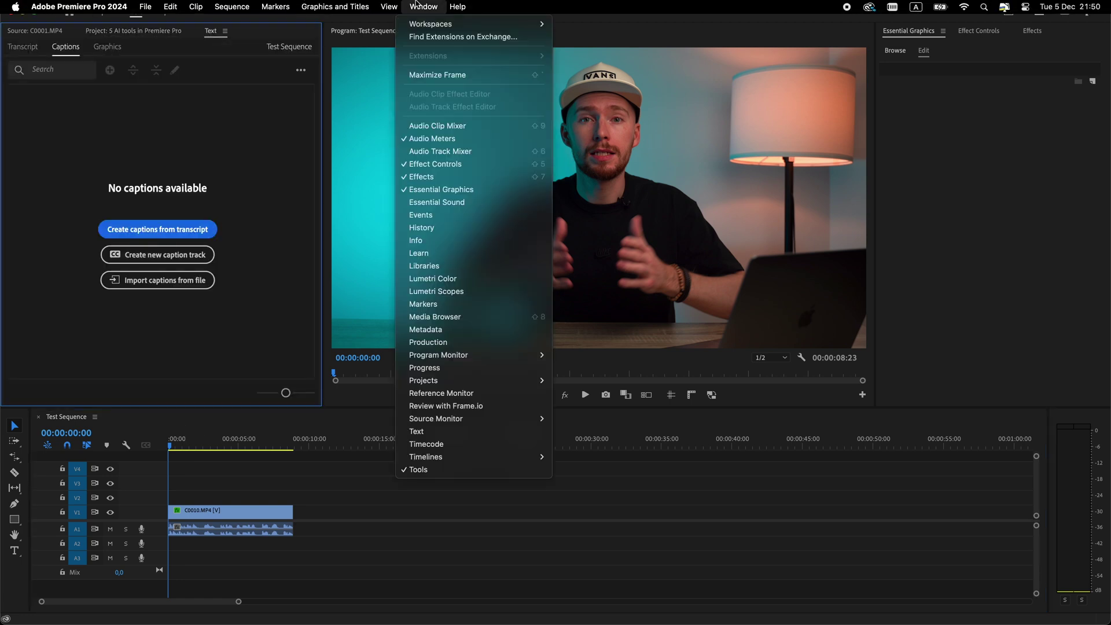
left_click(461, 432)
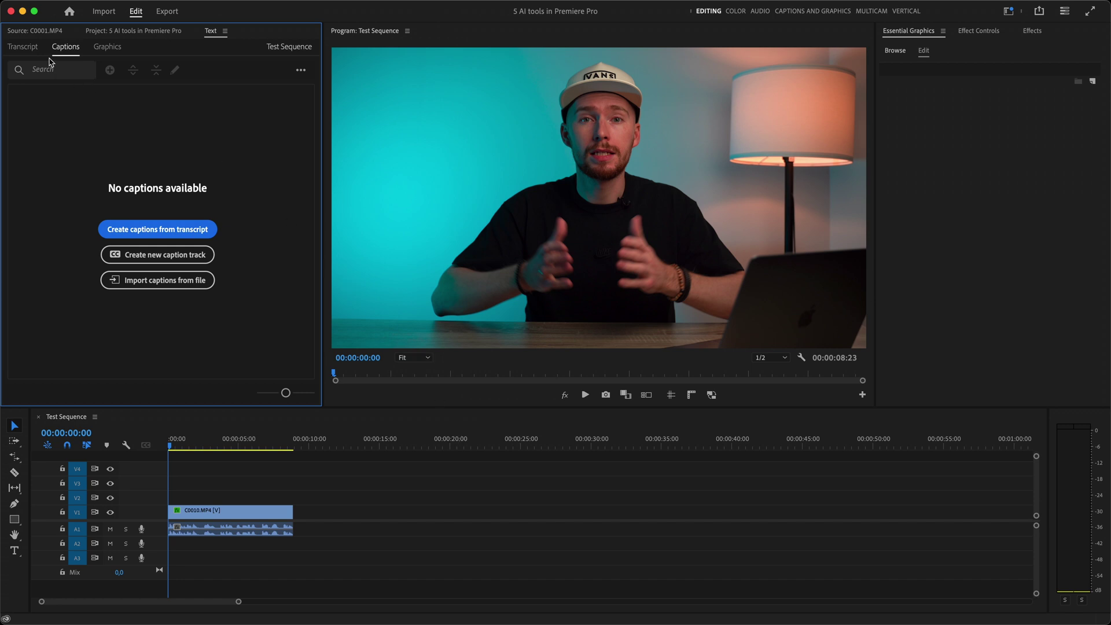
left_click(33, 51)
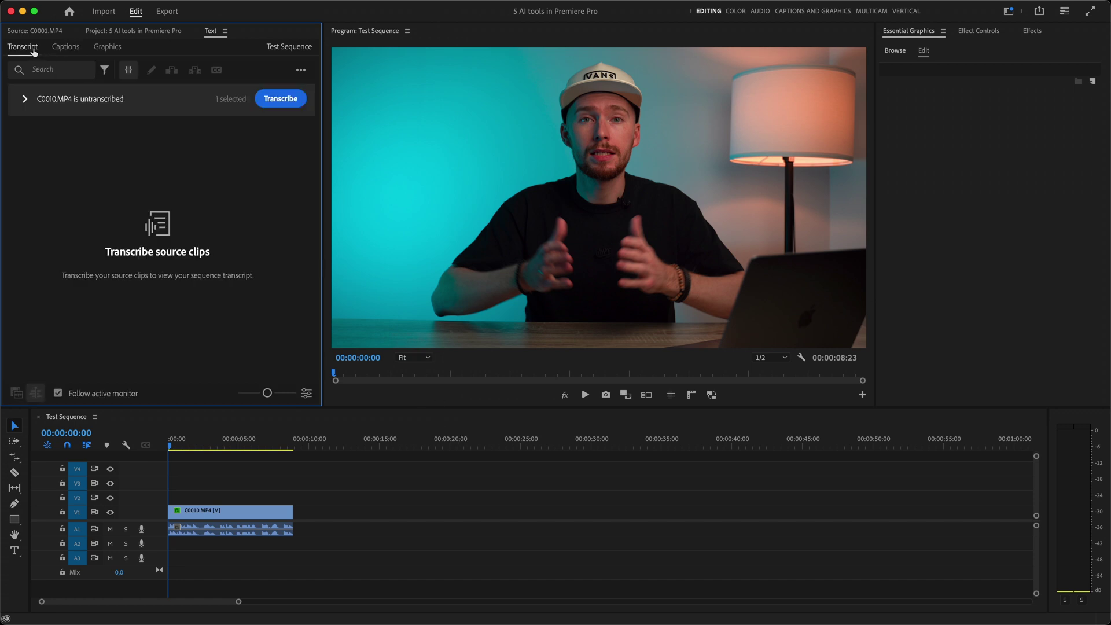
left_click(286, 103)
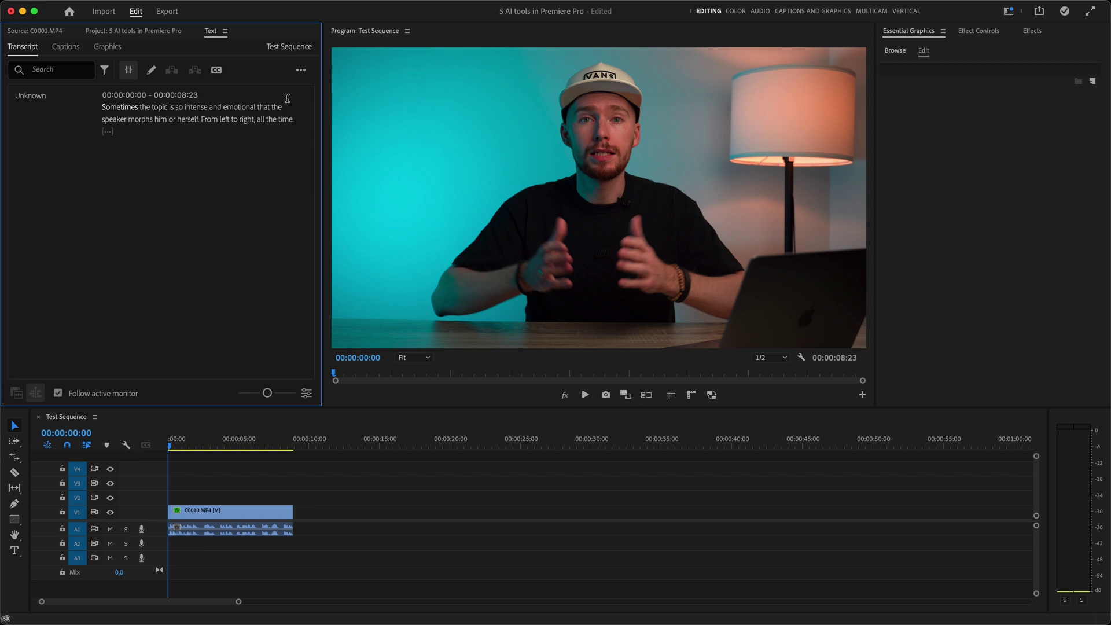
Correct the misheard word 'morphs' to 'moves' in the transcript.
double_click(144, 122)
type("mo")
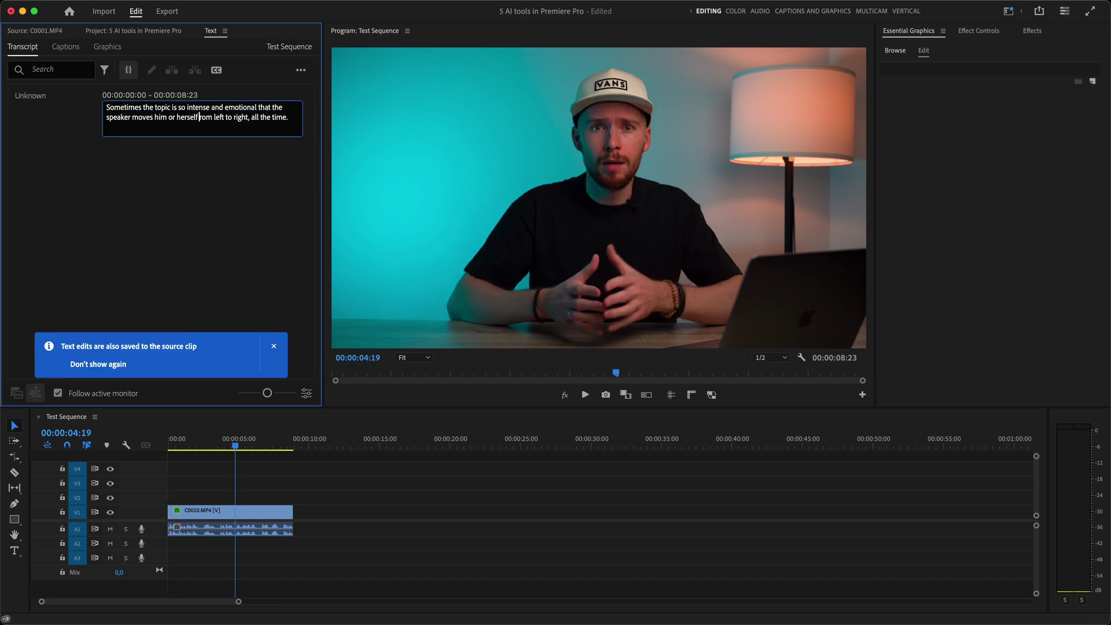
left_click(277, 177)
Create subtitle captions from the transcript with Subtitle format and Double lines.
left_click(217, 70)
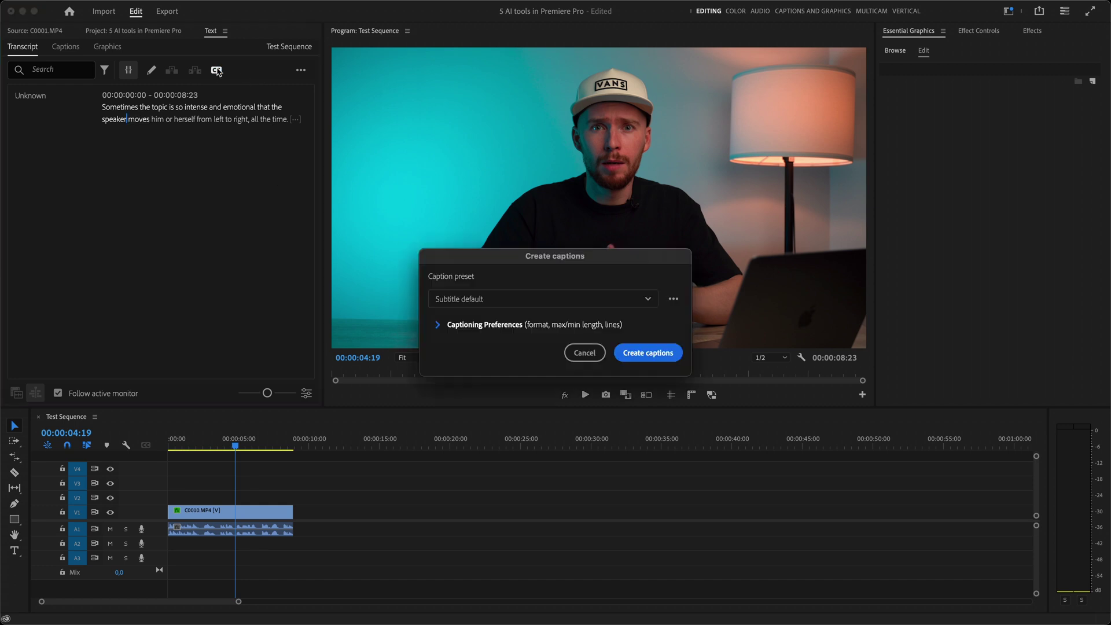
left_click(438, 325)
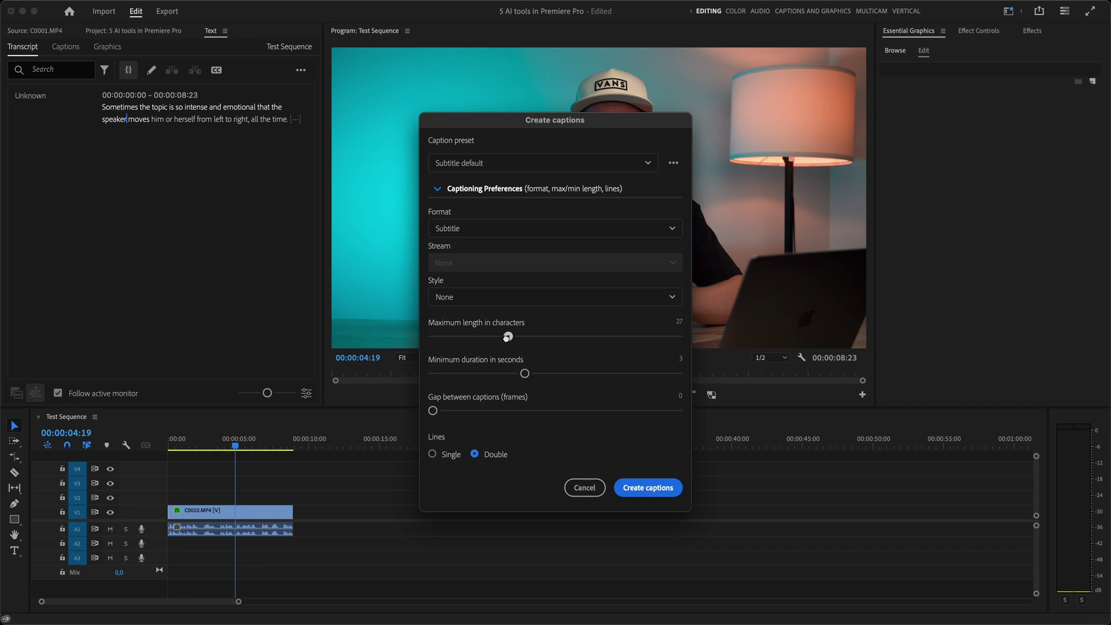
left_click(638, 488)
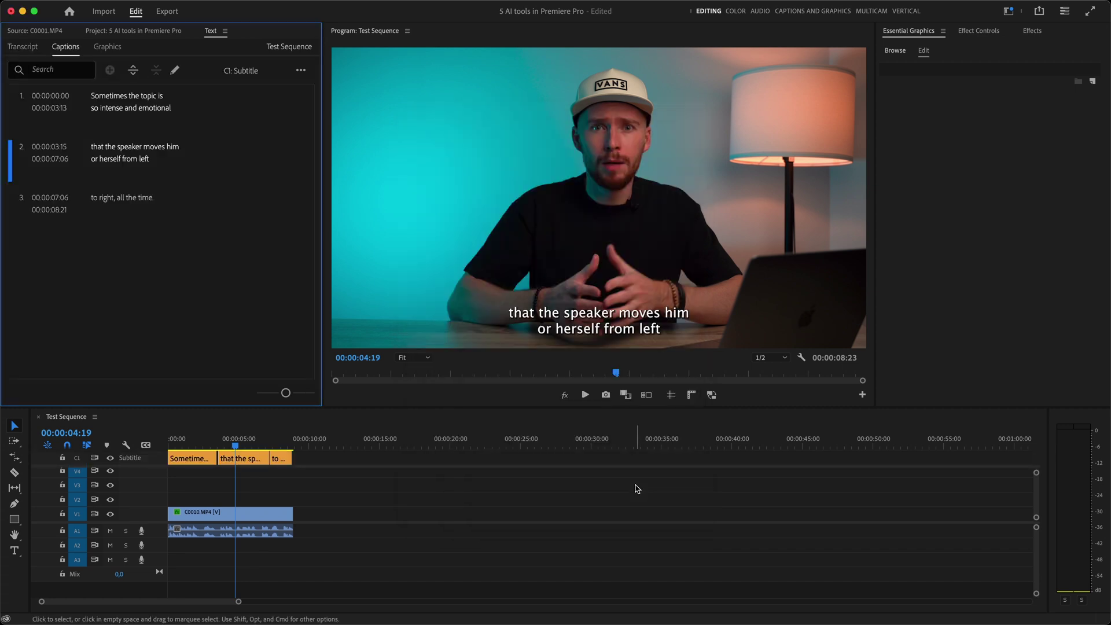
Set the first caption's font to Bebas Neue Bold at size 98.
left_click_drag(237, 446, 201, 445)
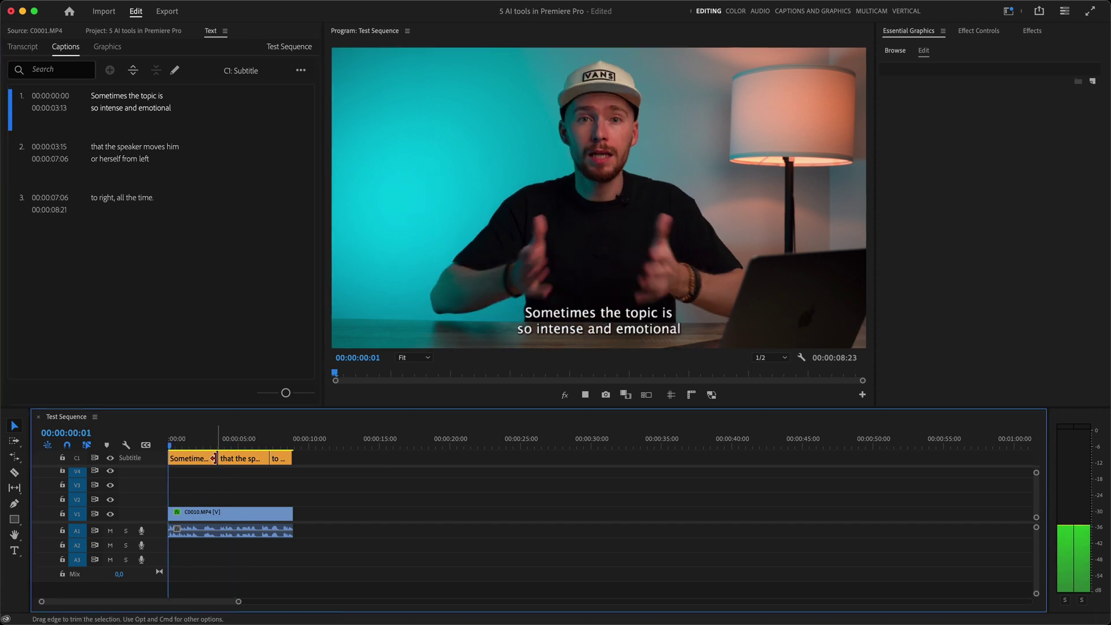
left_click(191, 459)
left_click(961, 173)
type("bebas")
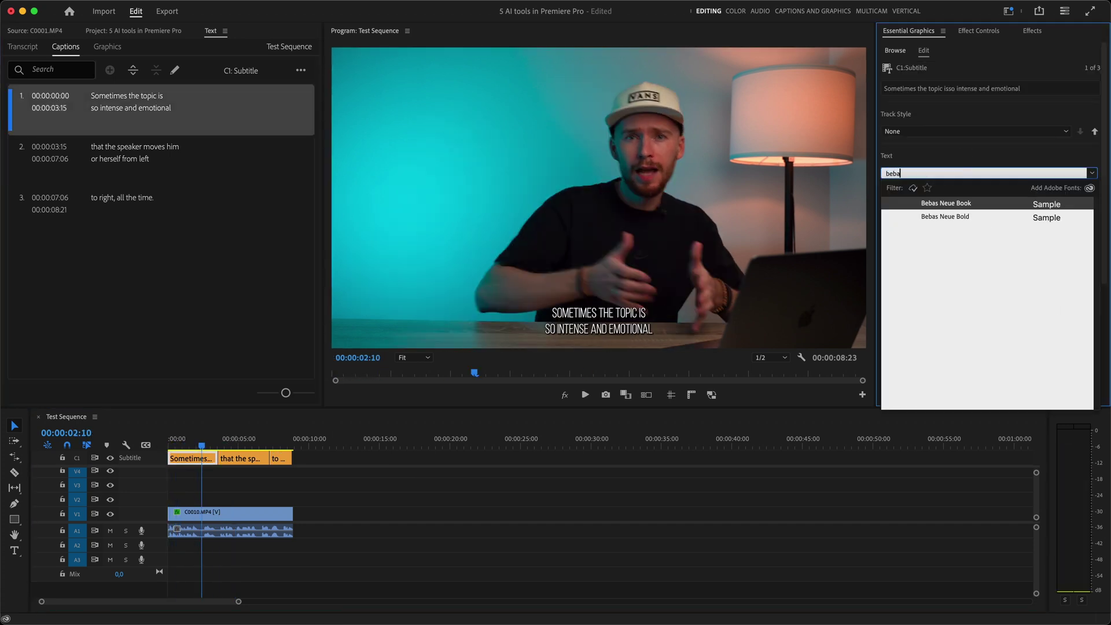
left_click(966, 207)
scroll(1074, 321, "down", 5)
scroll(1048, 249, "up", 5)
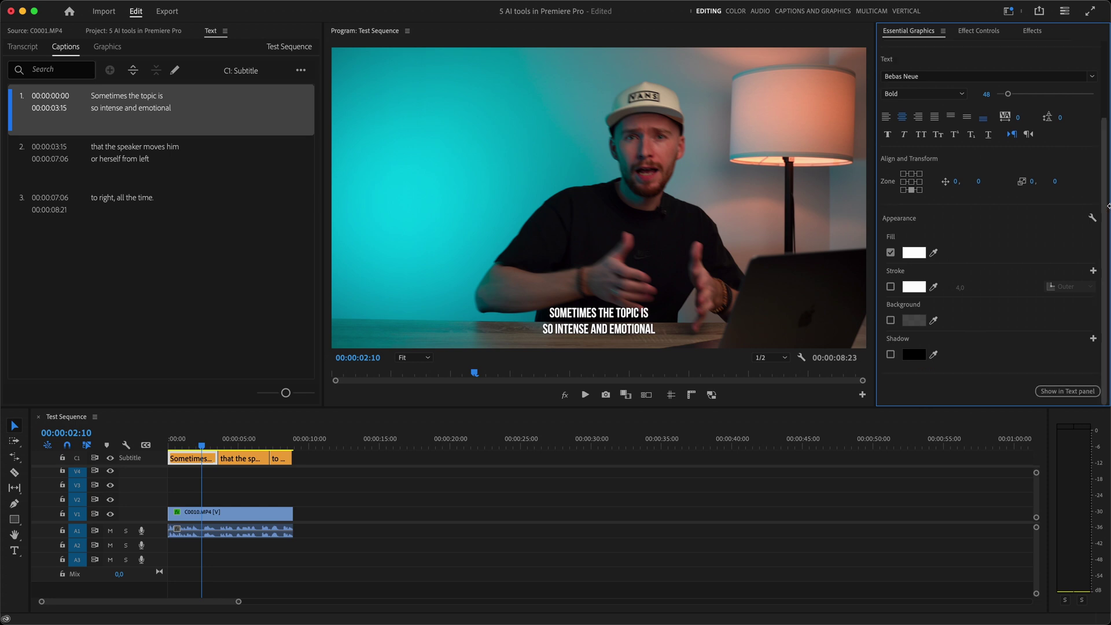
left_click_drag(1024, 183, 1020, 180)
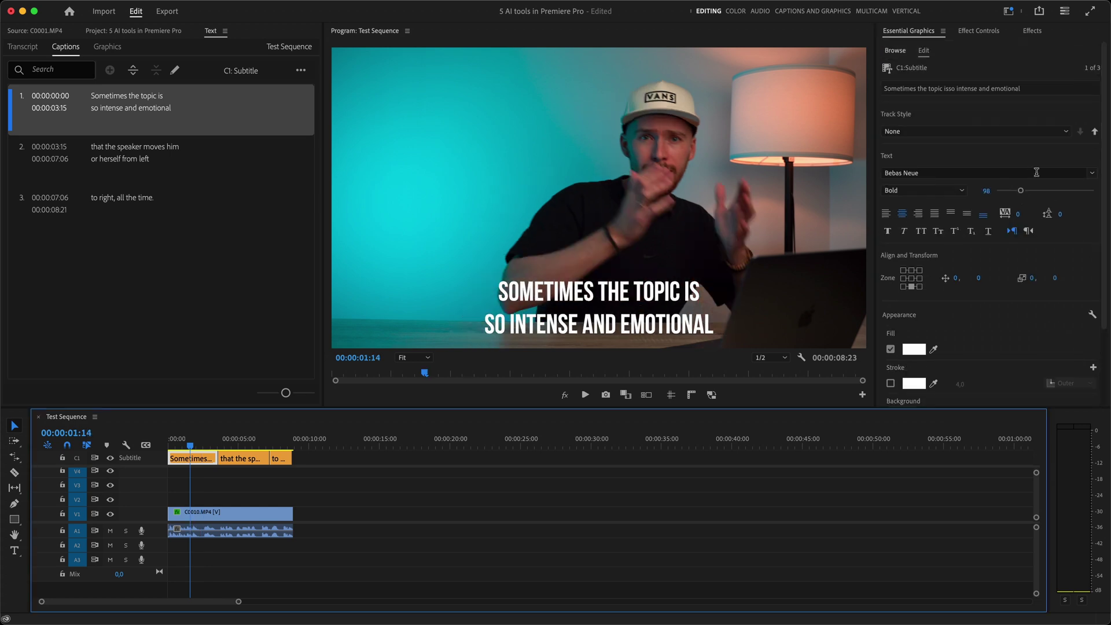
Save the caption look as track style 'Text Style' and play back the captions.
left_click(972, 134)
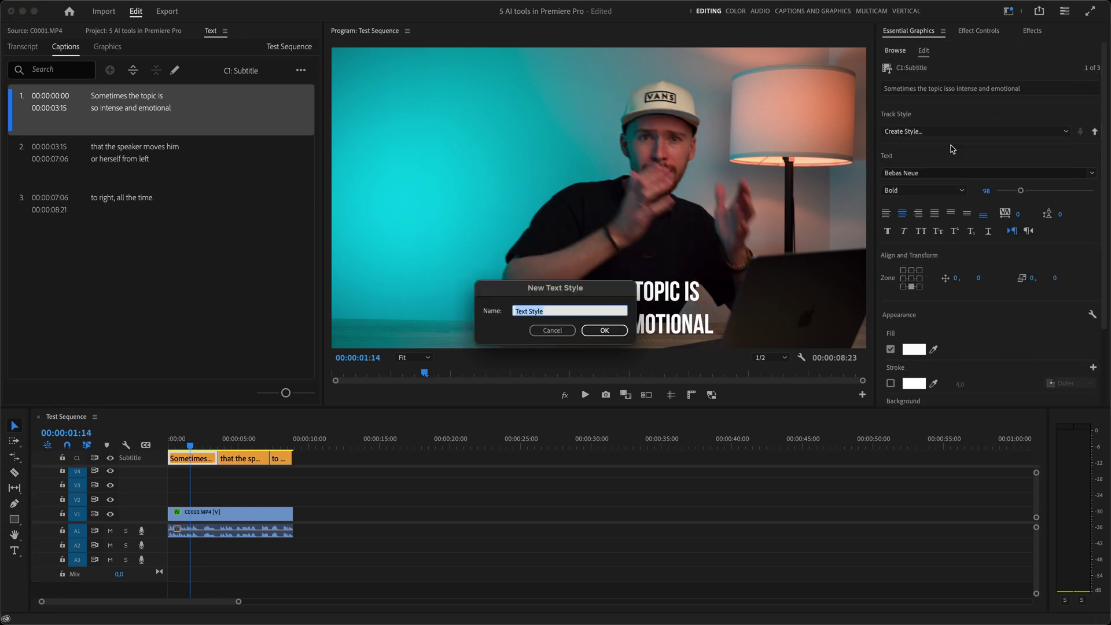
key("Return")
key("space")
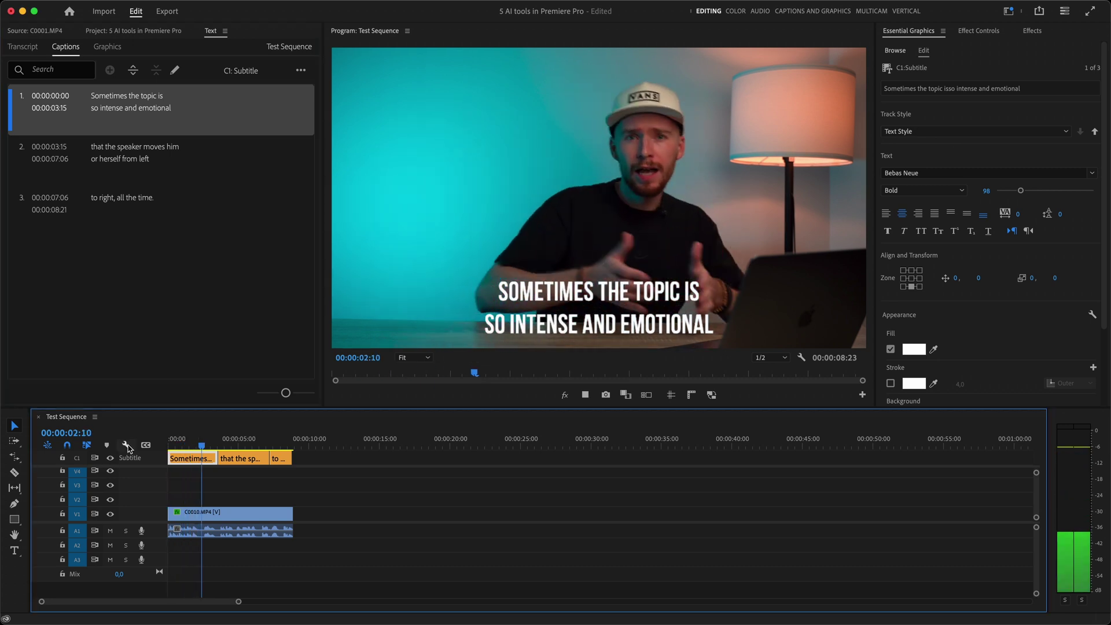